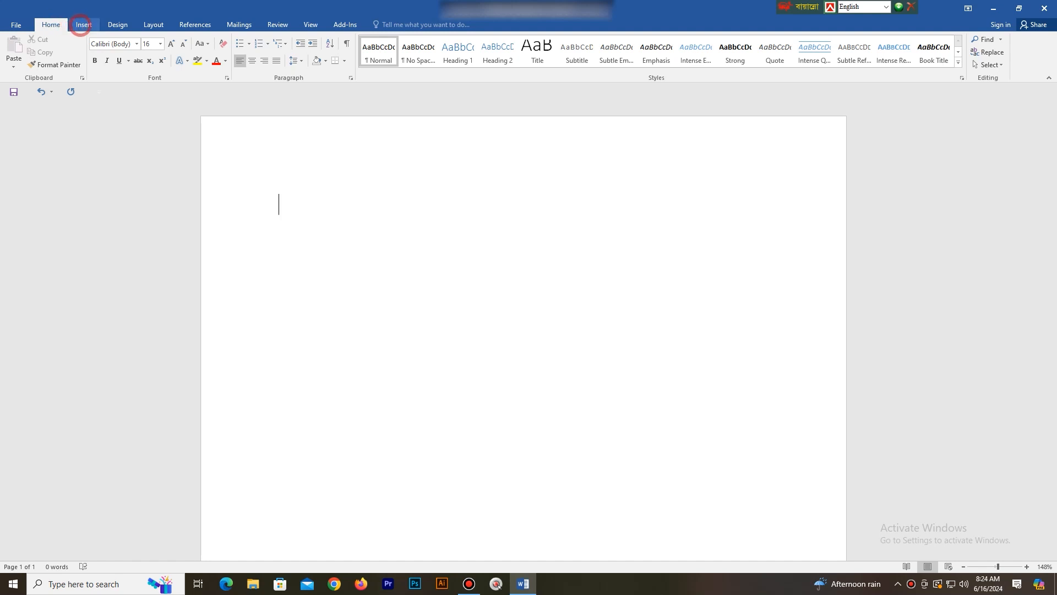
Step: Enter the heading "Education Qualification:" at the start of the blank document and begin a new line below it
click(82, 25)
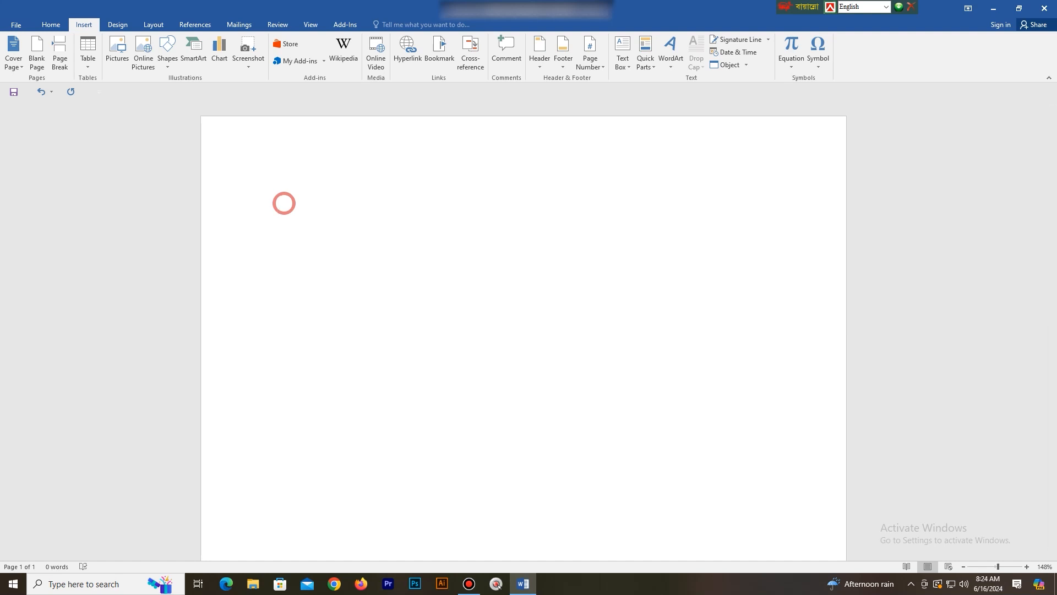
key(shift)
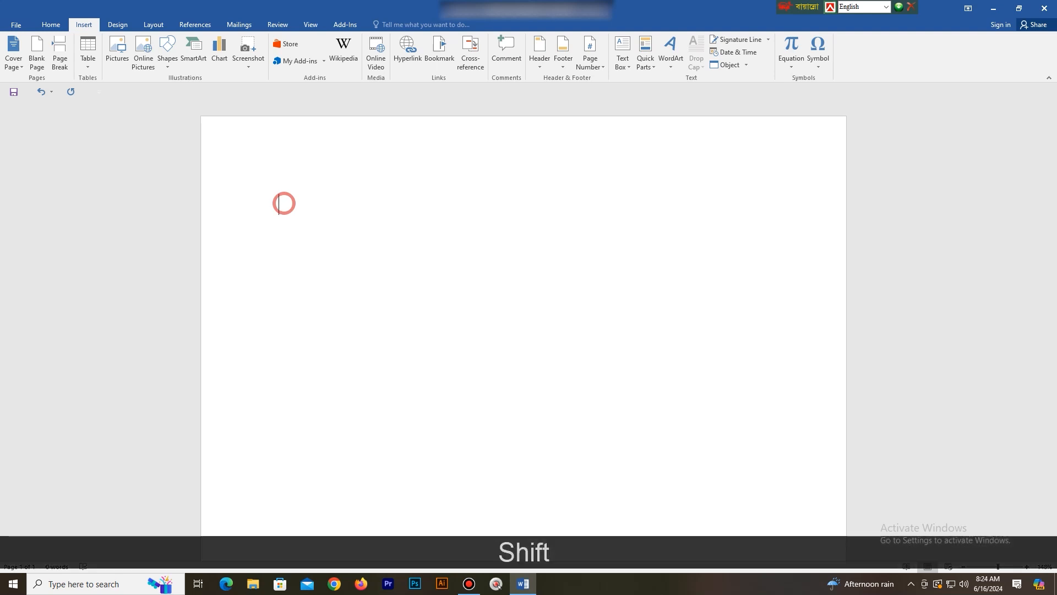
text(E)
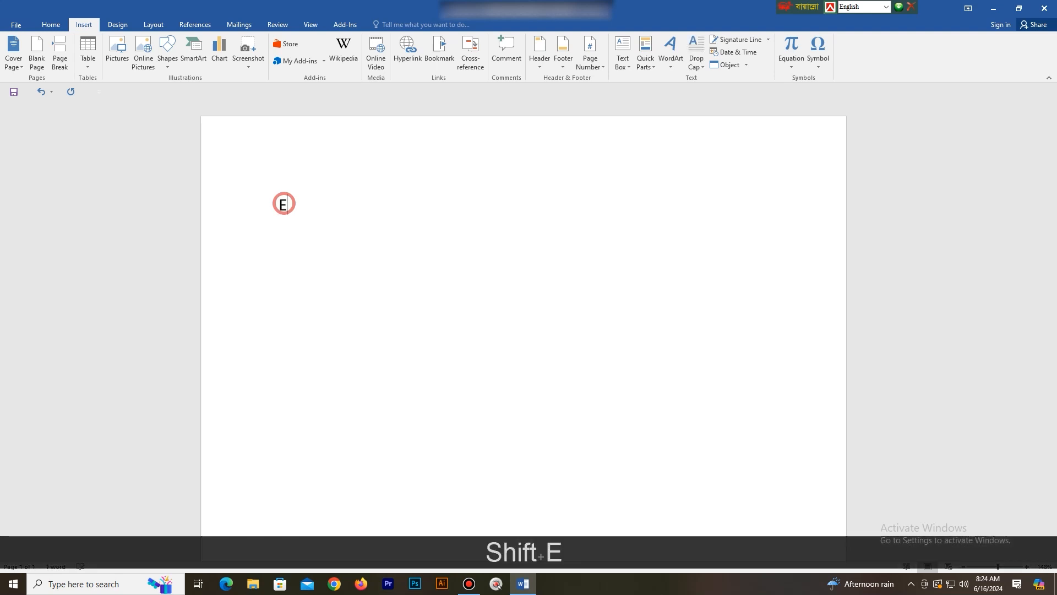
text(ducati)
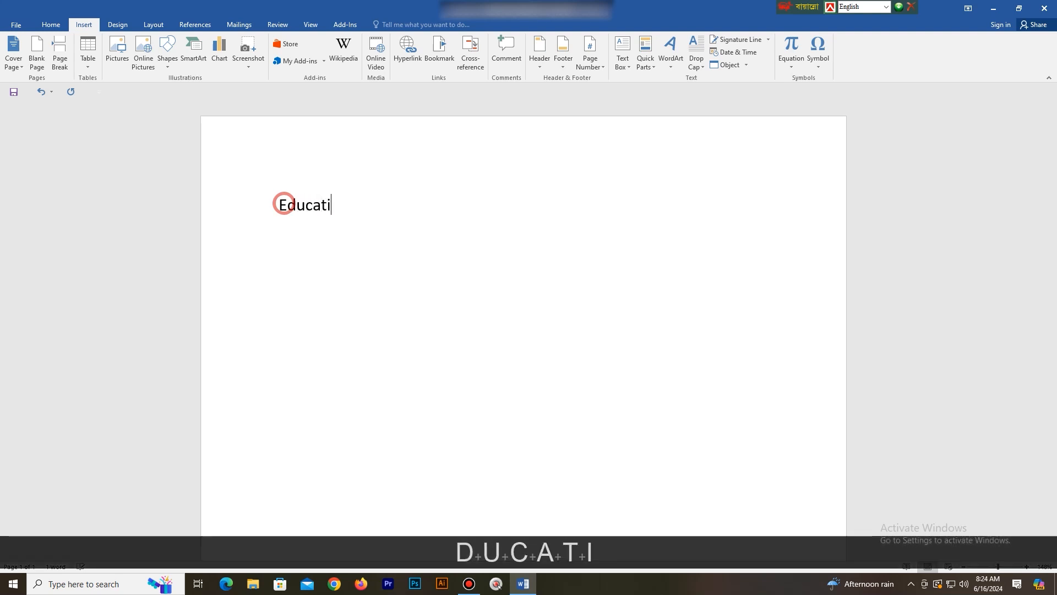
text(on)
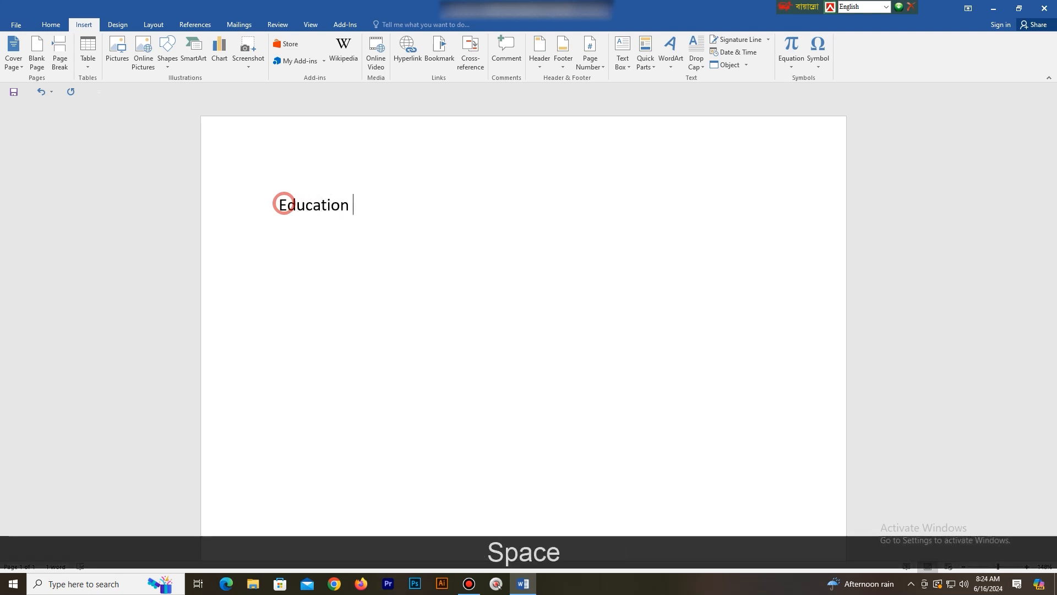
text( Qua)
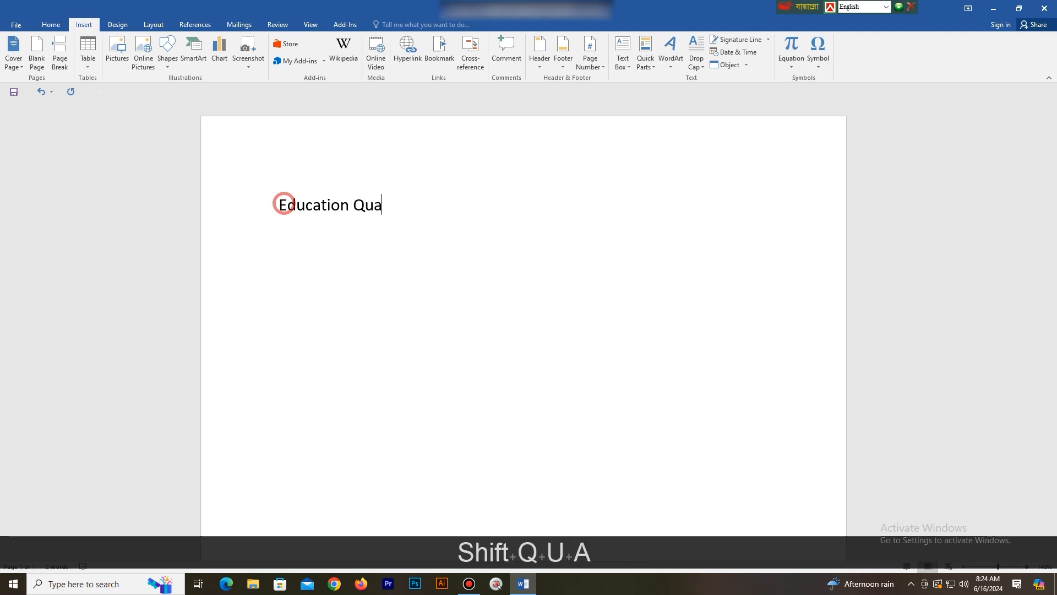
text(lification)
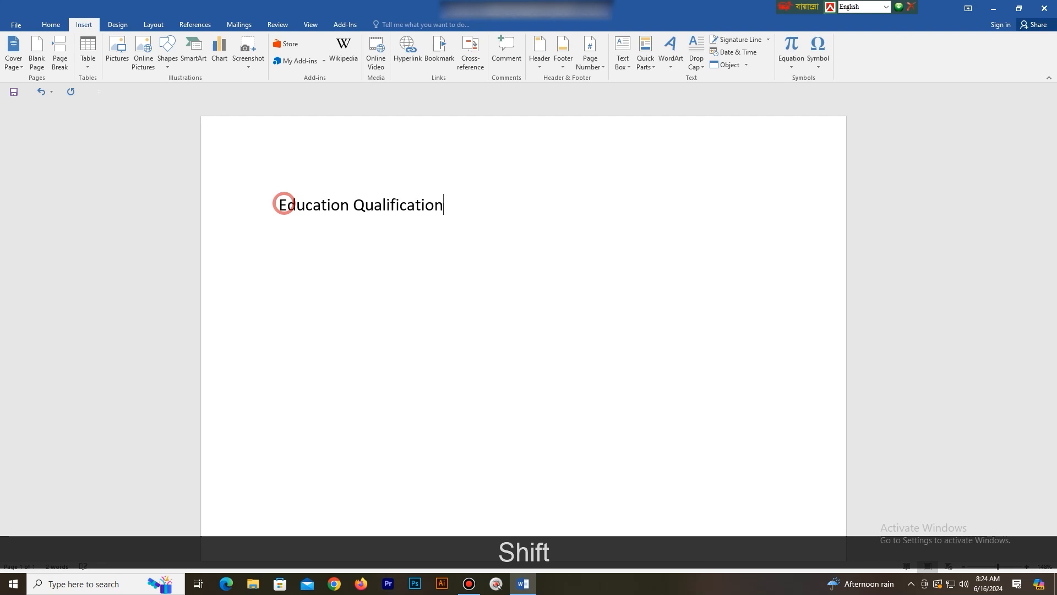
text(:)
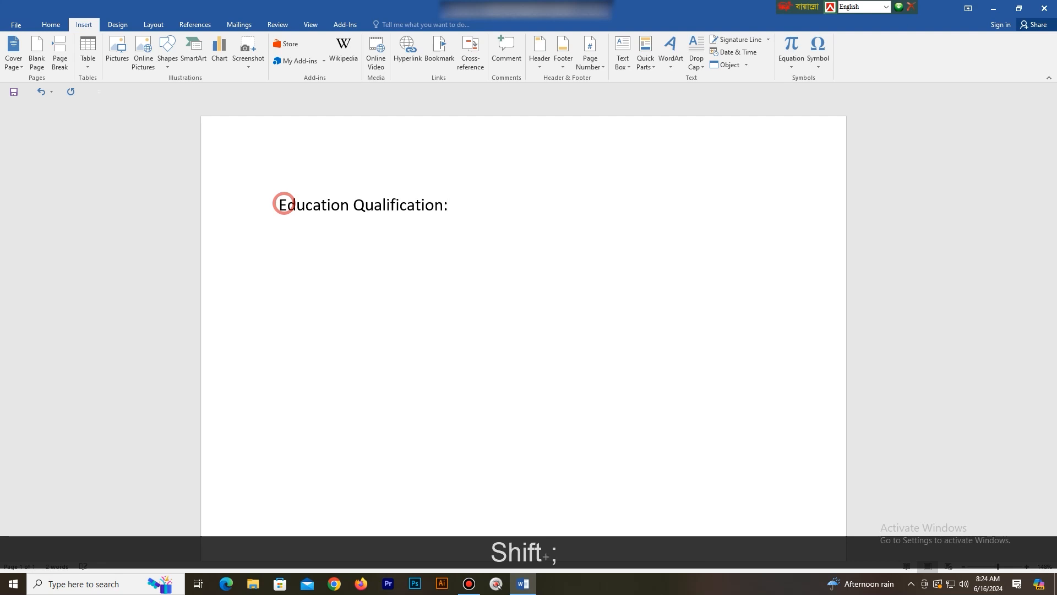
key(Return)
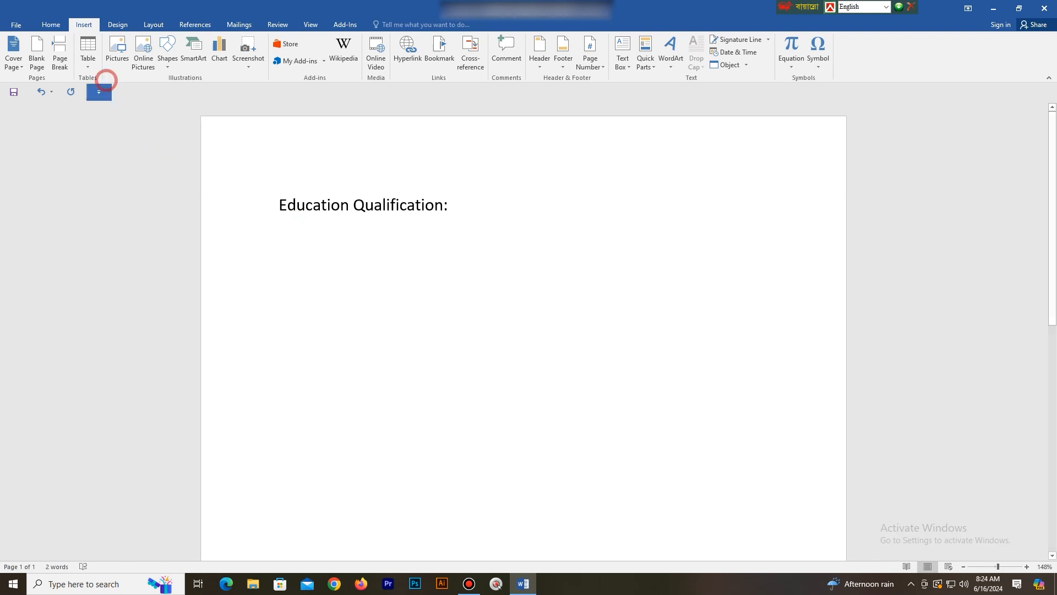
Step: Insert a table with five columns and two rows below the heading
click(89, 47)
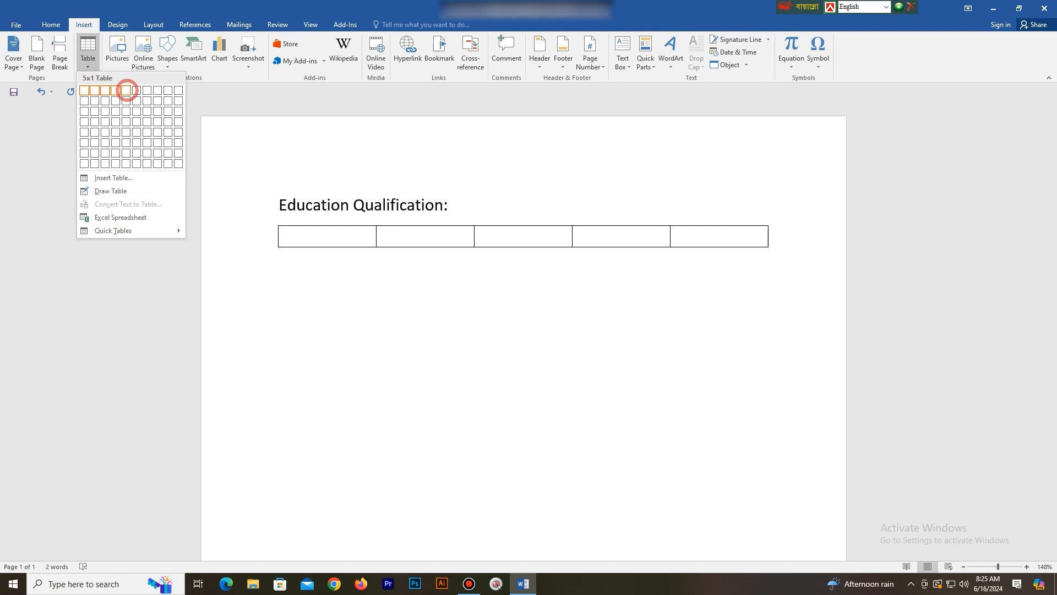
click(127, 100)
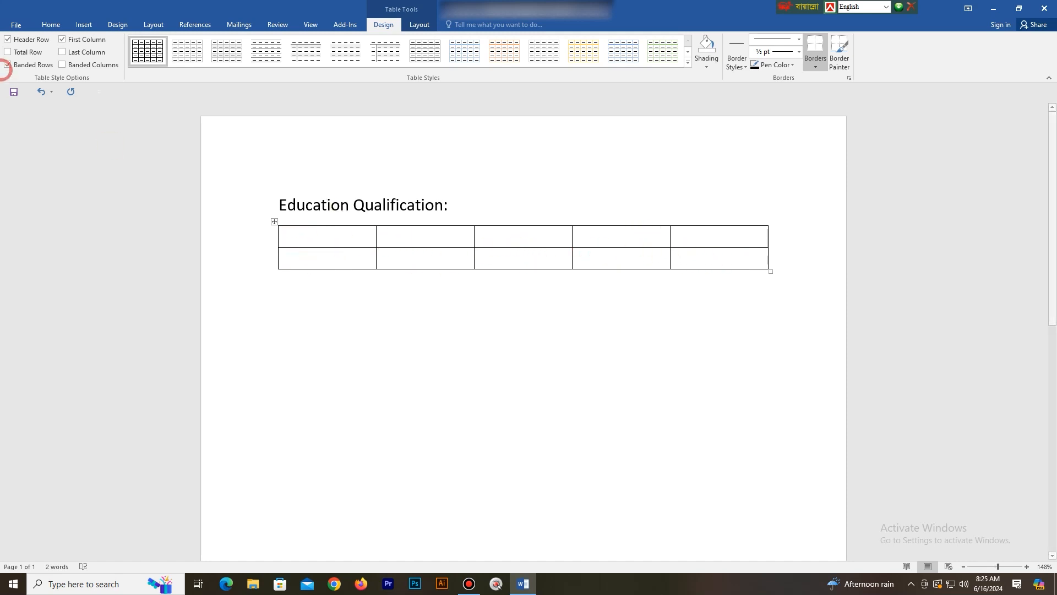
click(84, 25)
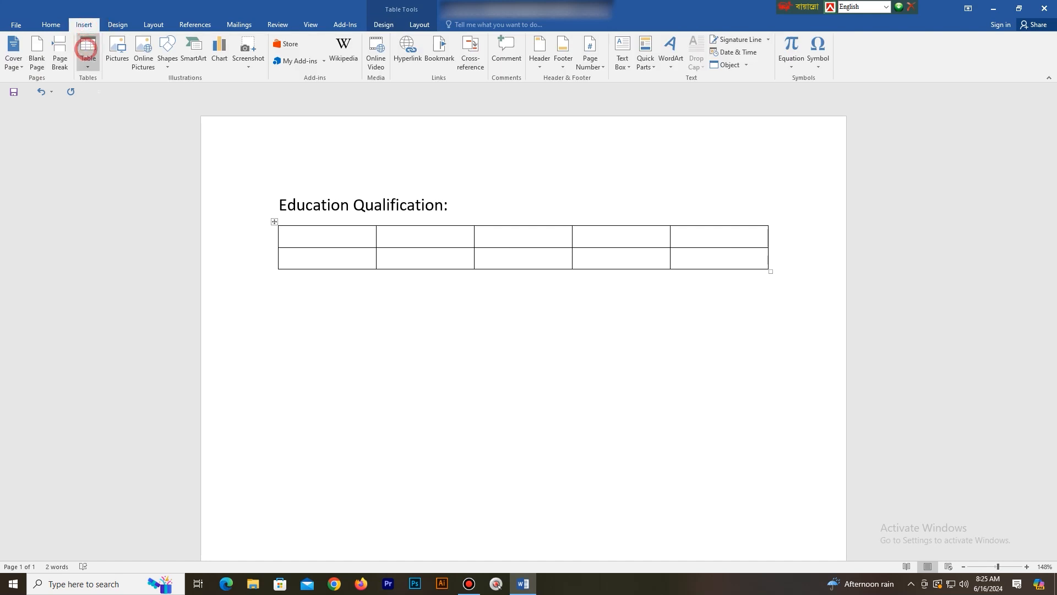
click(88, 61)
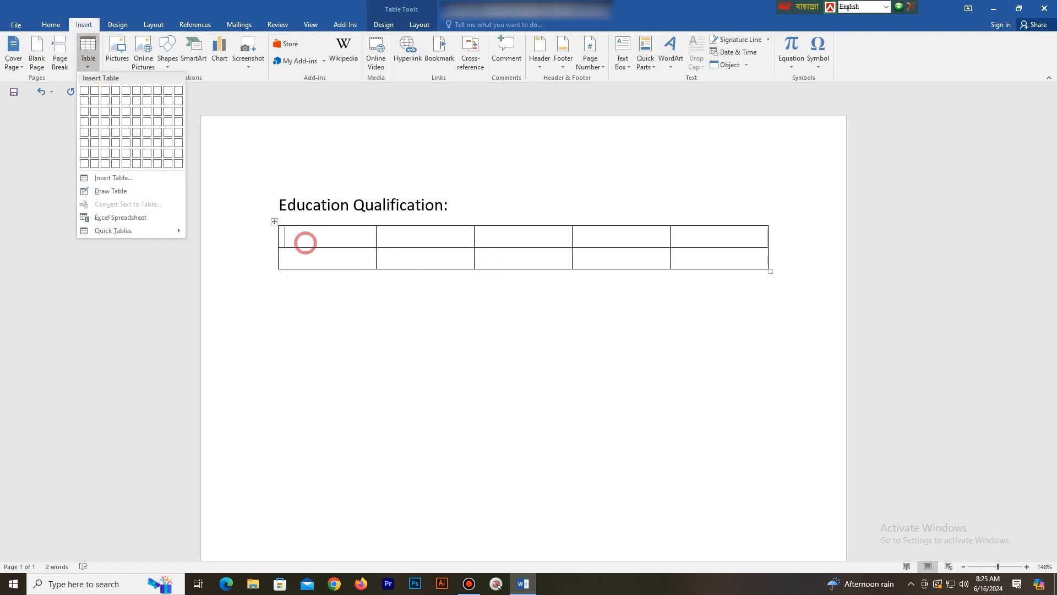
click(305, 241)
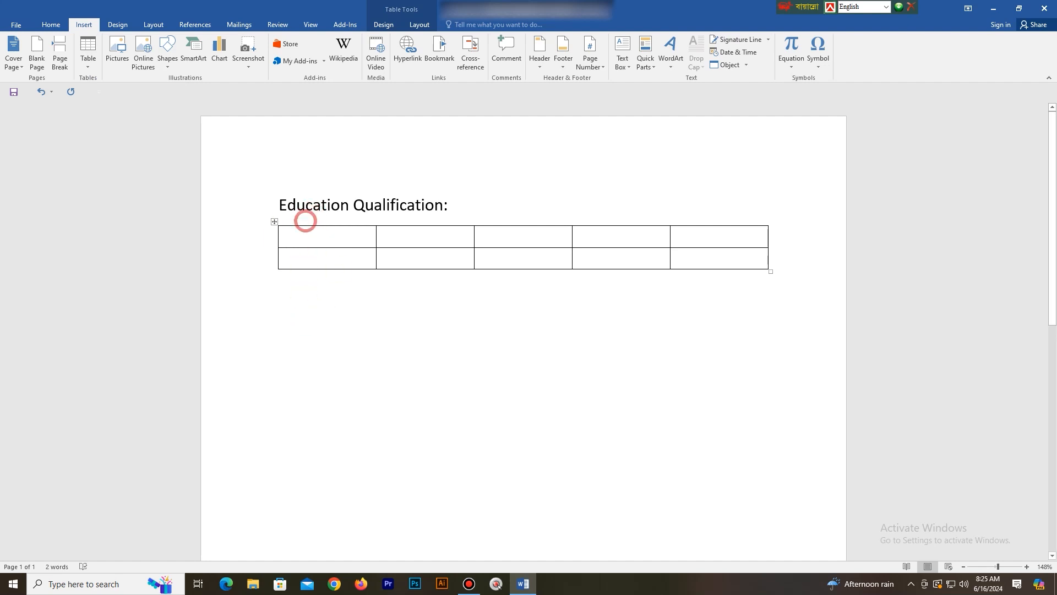
Step: Delete the whole five-column table, keeping an empty line below the heading
drag(314, 233, 792, 276)
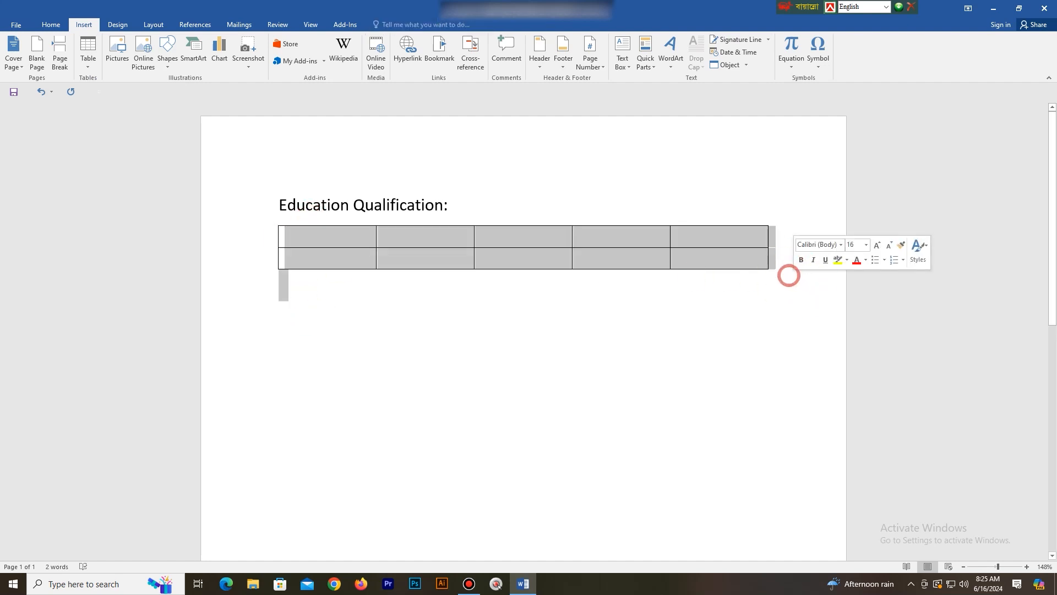
key(Delete)
key(Return)
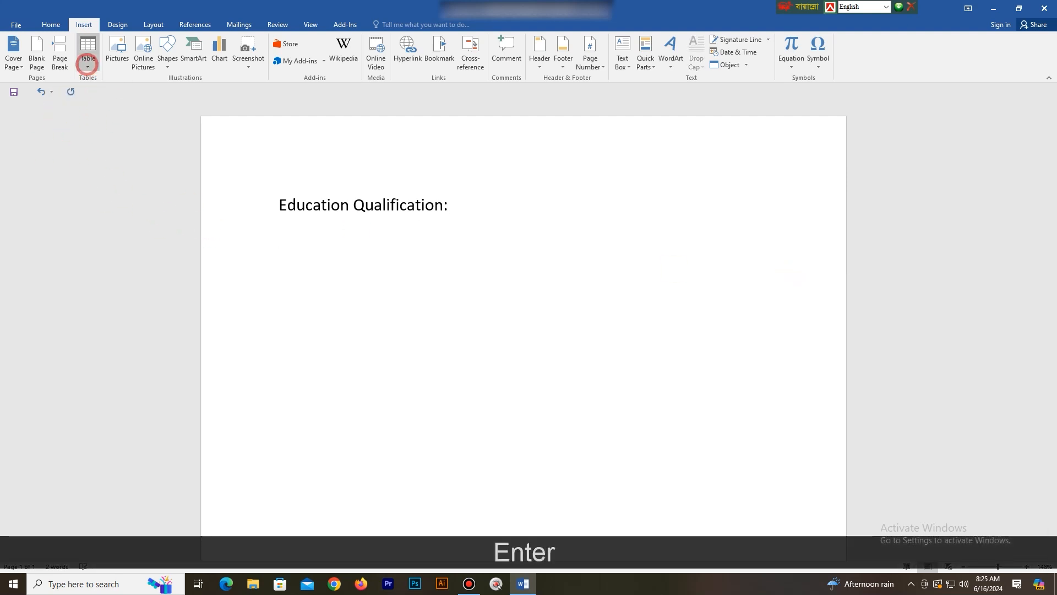
Step: Insert a table below the heading by specifying 12 columns and 5 rows with automatic fixed column width
click(87, 55)
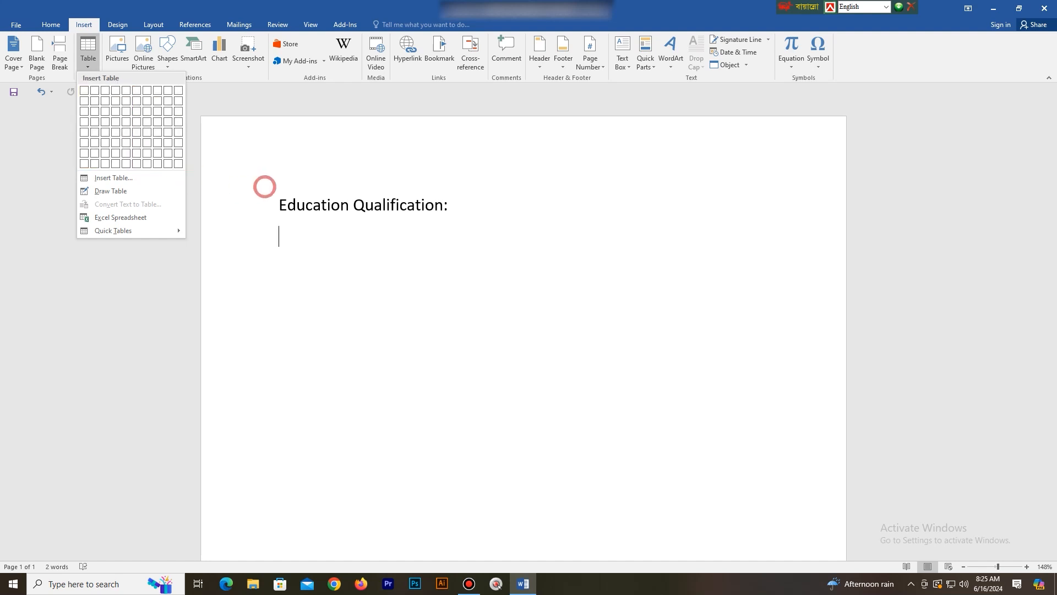
click(283, 241)
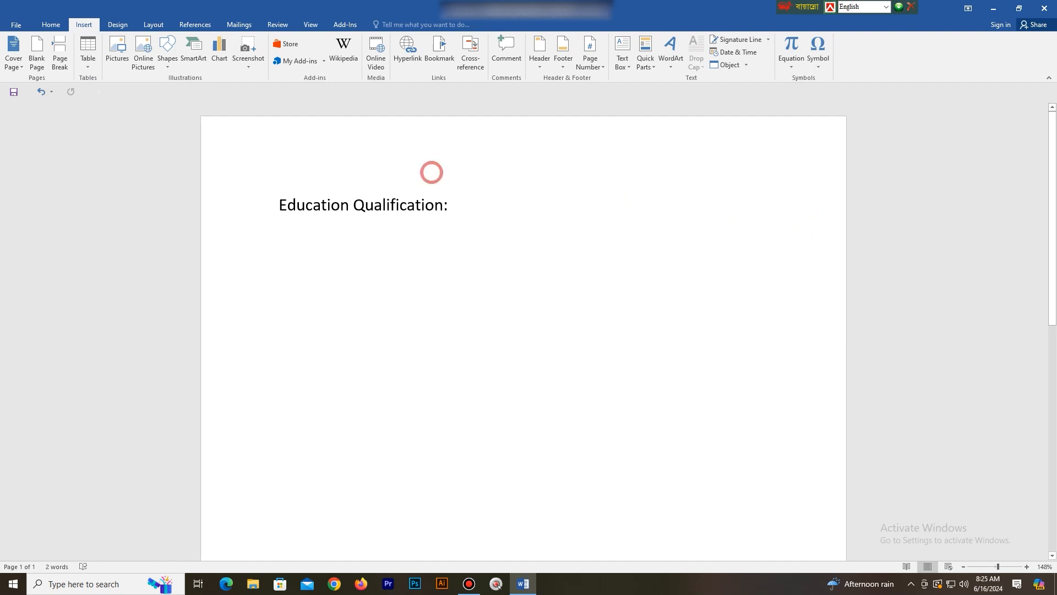
click(88, 56)
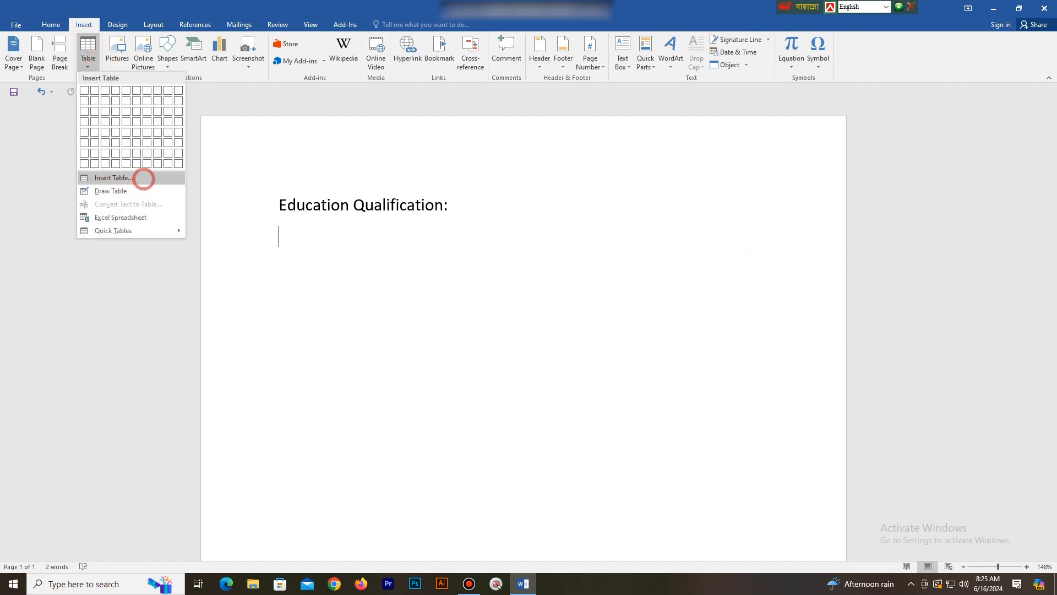
click(94, 177)
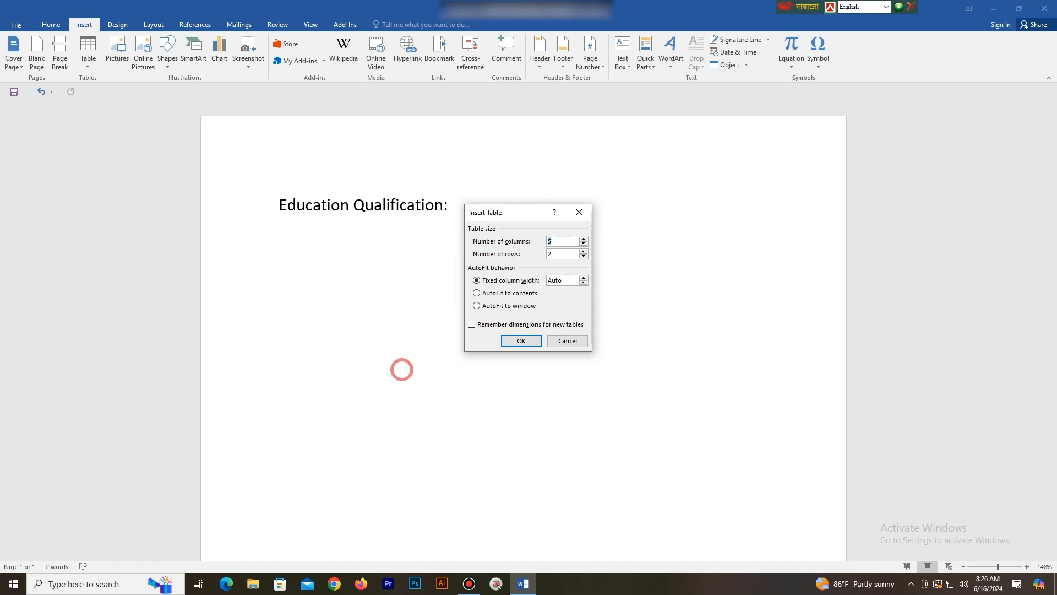
text(12)
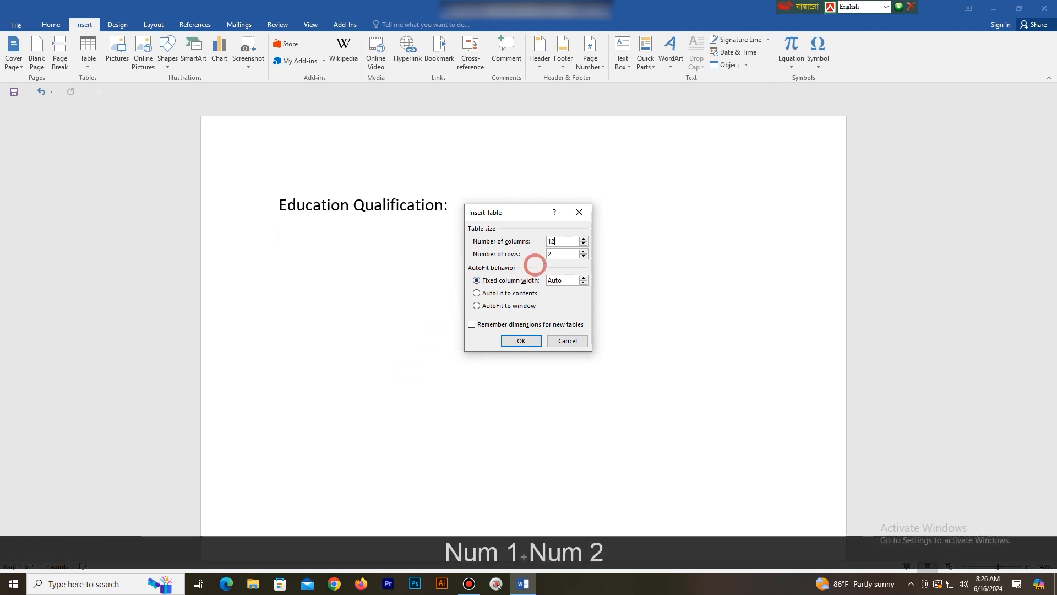
double_click(557, 255)
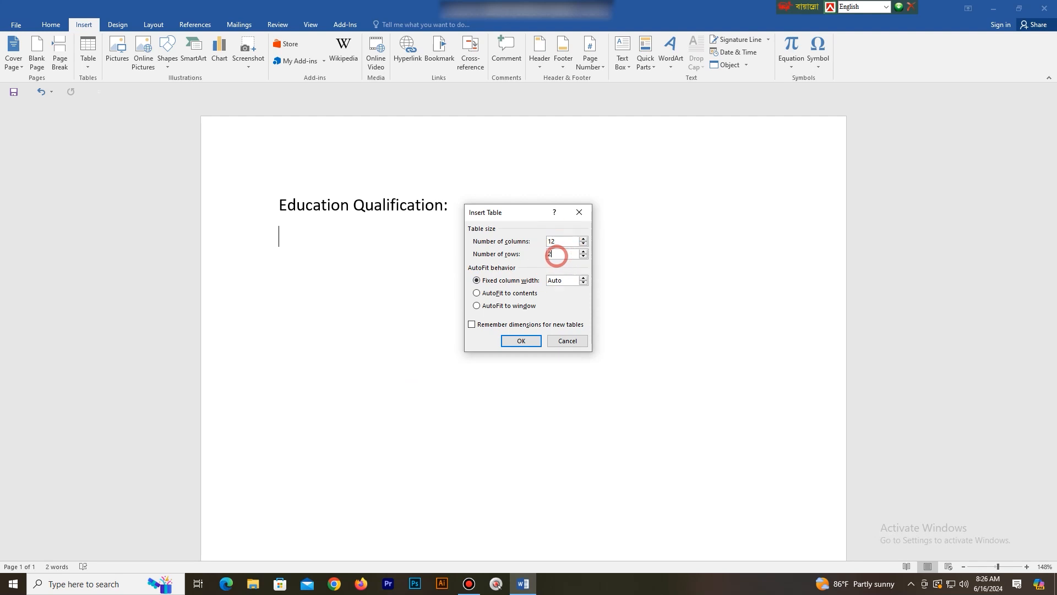
text(5)
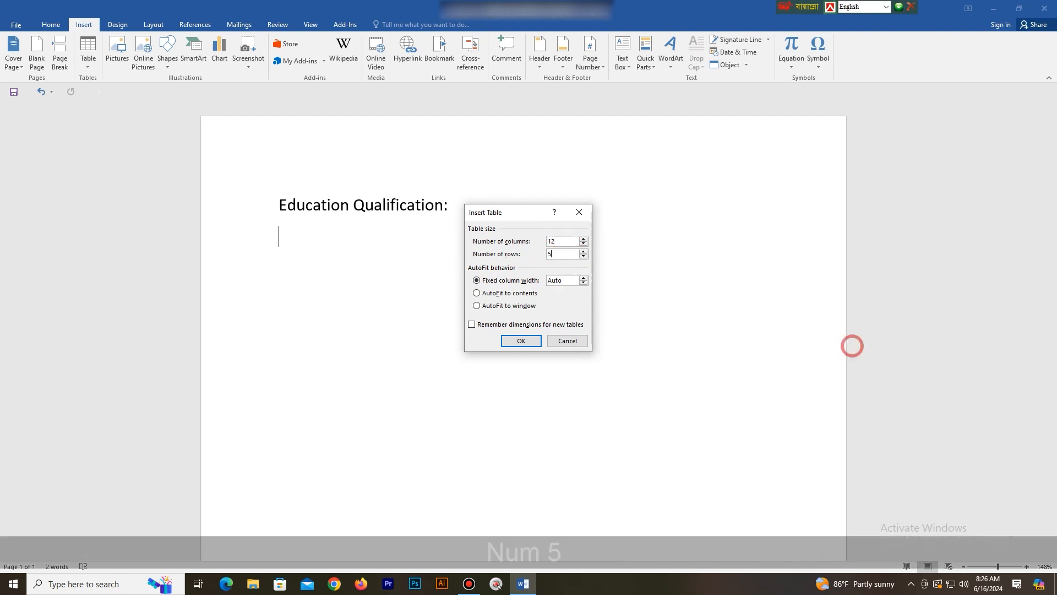
click(521, 340)
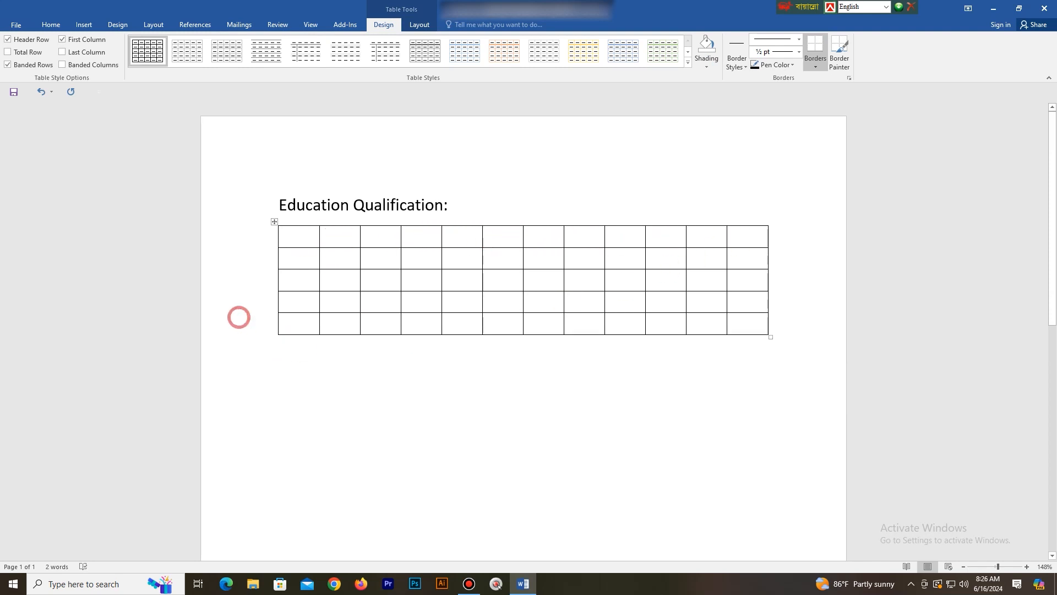
Step: Select every cell of the 12-column table and remove the entire table from the page
drag(749, 323, 183, 235)
key(Delete)
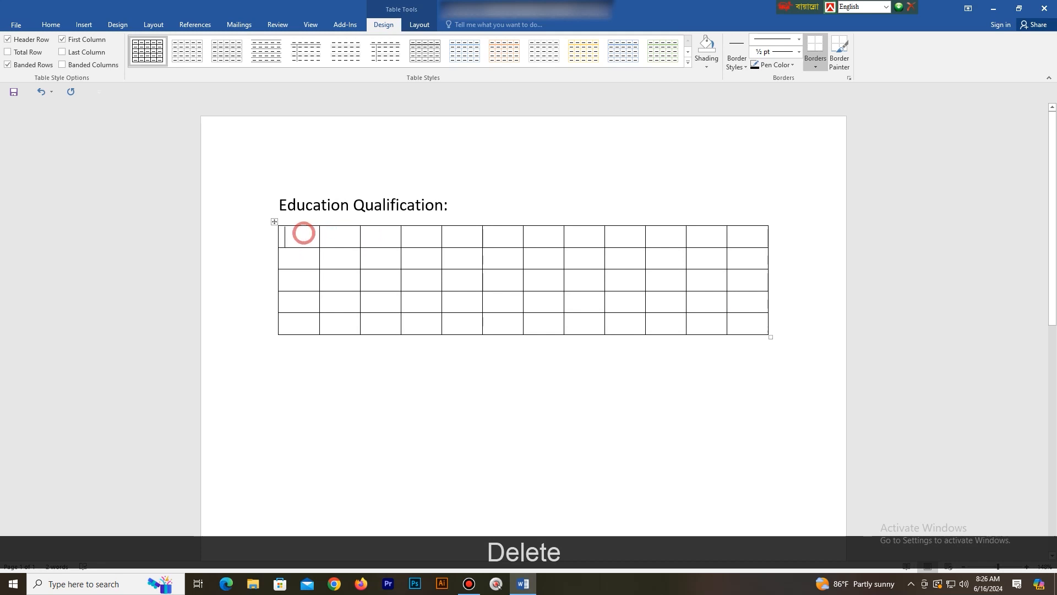
drag(293, 232, 762, 330)
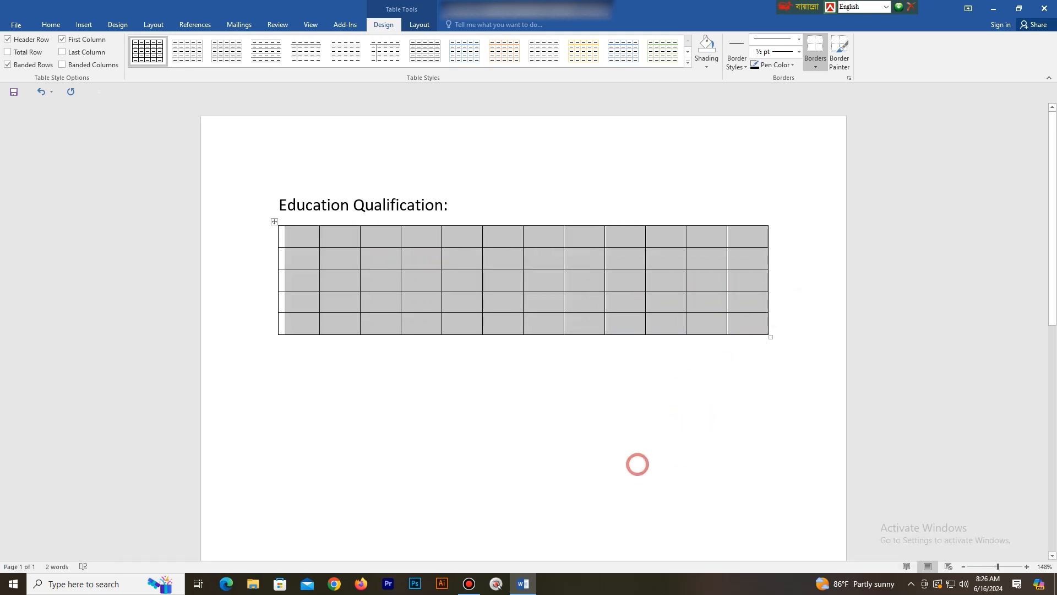
key(BackSpace)
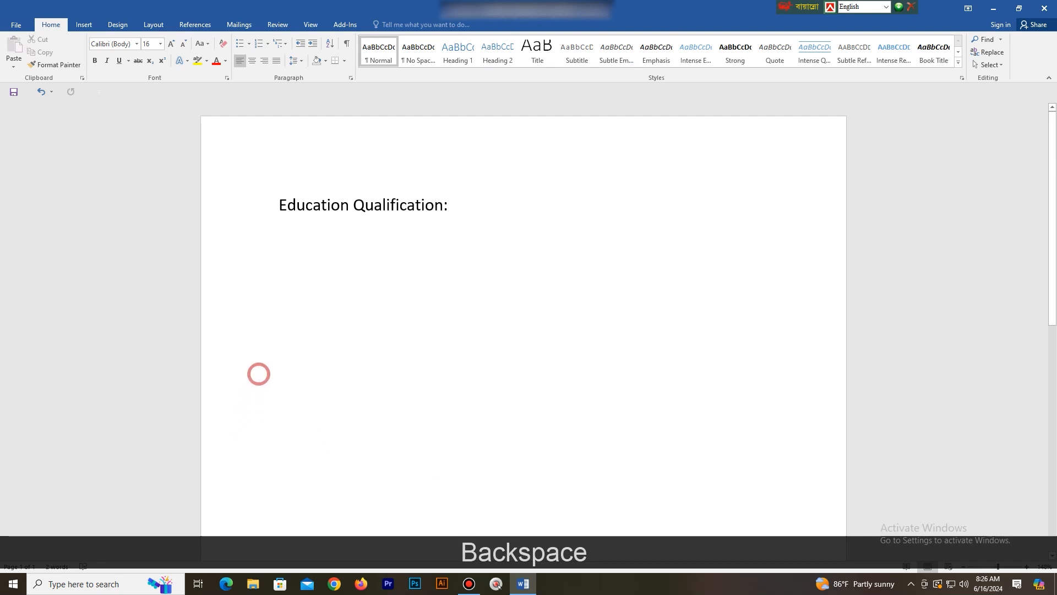
Step: Insert a 5x2 table on the empty line below the "Education Qualification:" heading
click(80, 22)
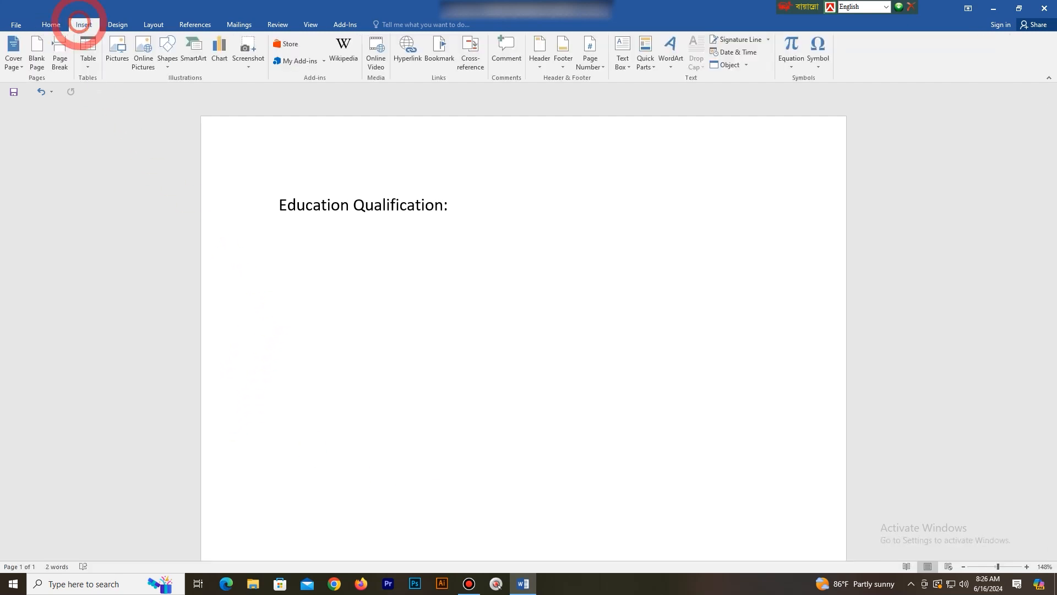
click(84, 54)
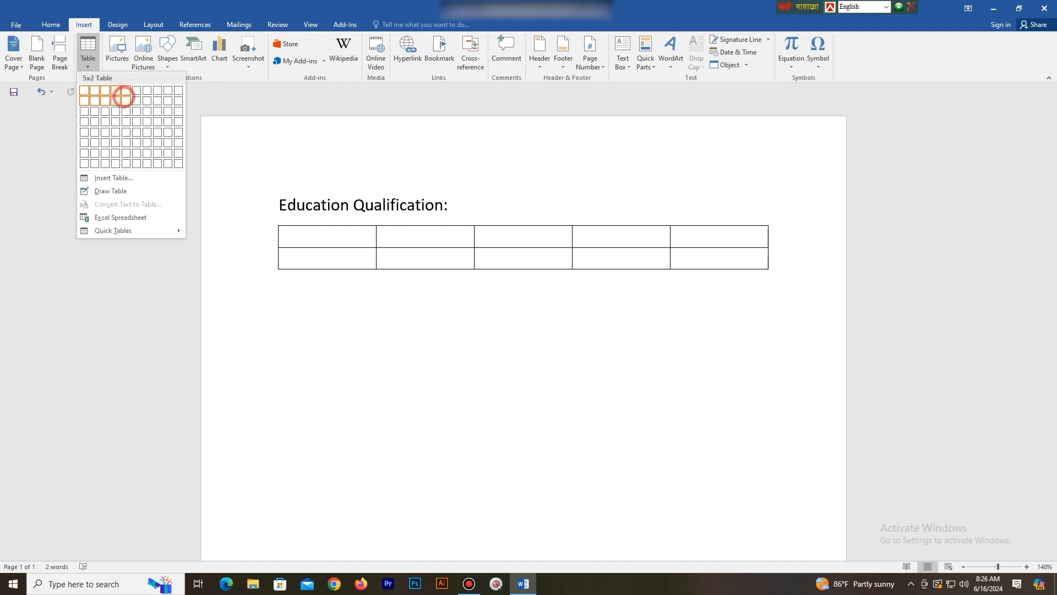
click(123, 97)
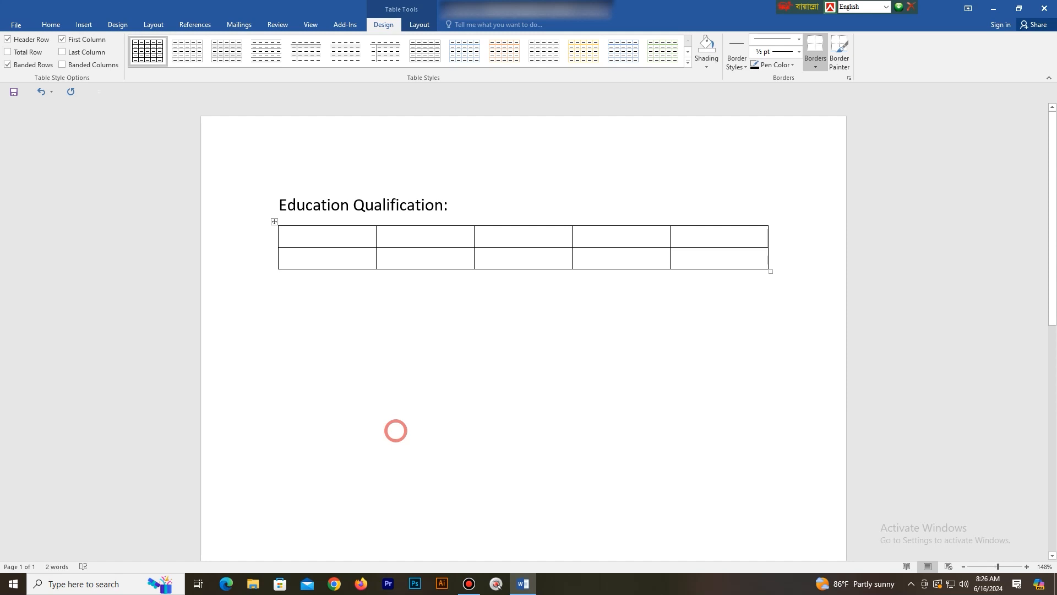
Step: Enter "Year" in each of the first two cells of the table's top row and advance to the third cell
text(Year)
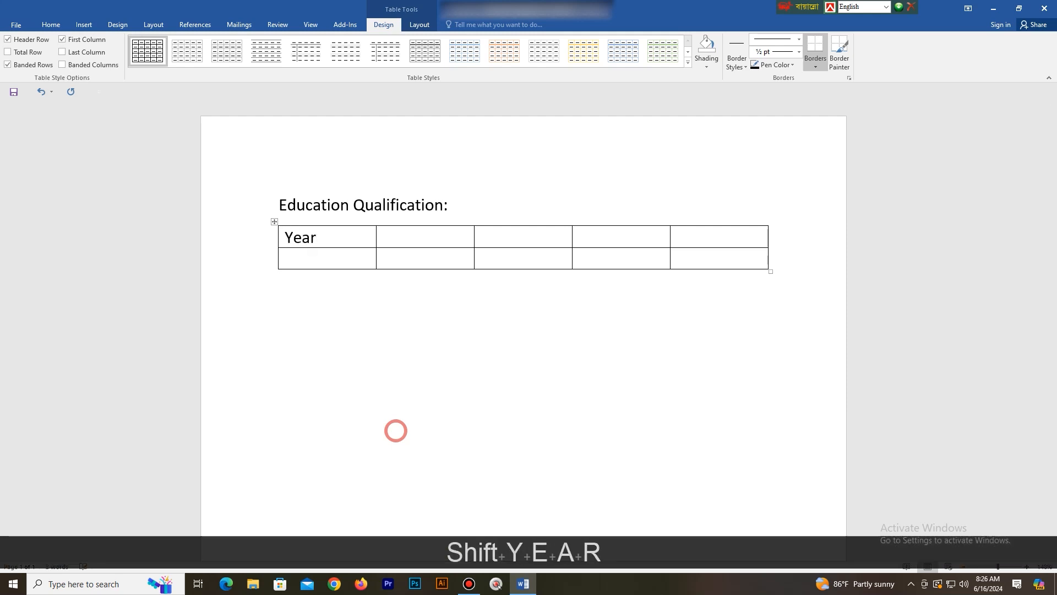
key(Tab)
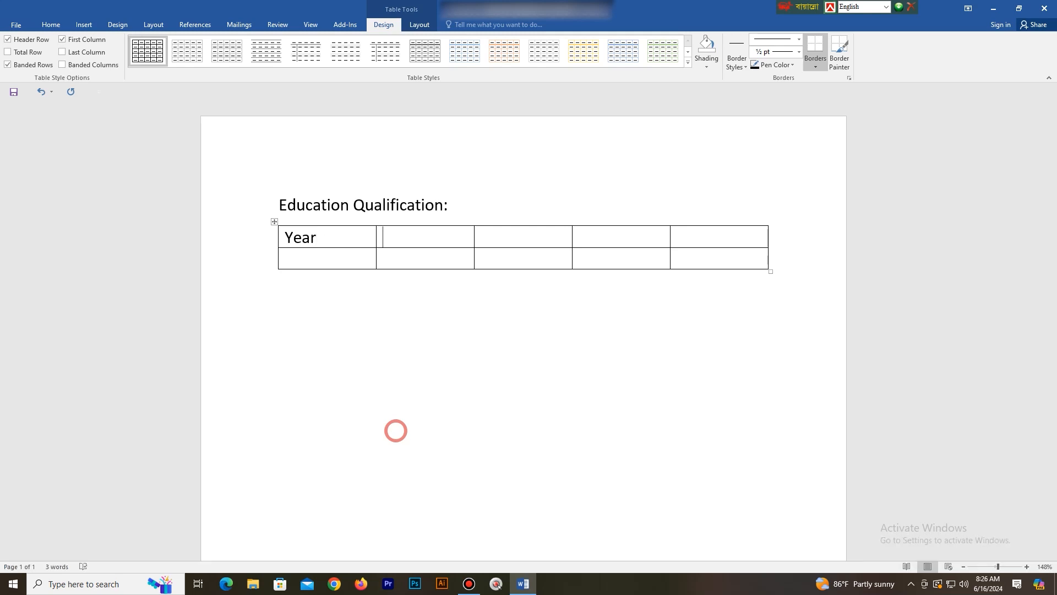
text(Yeat)
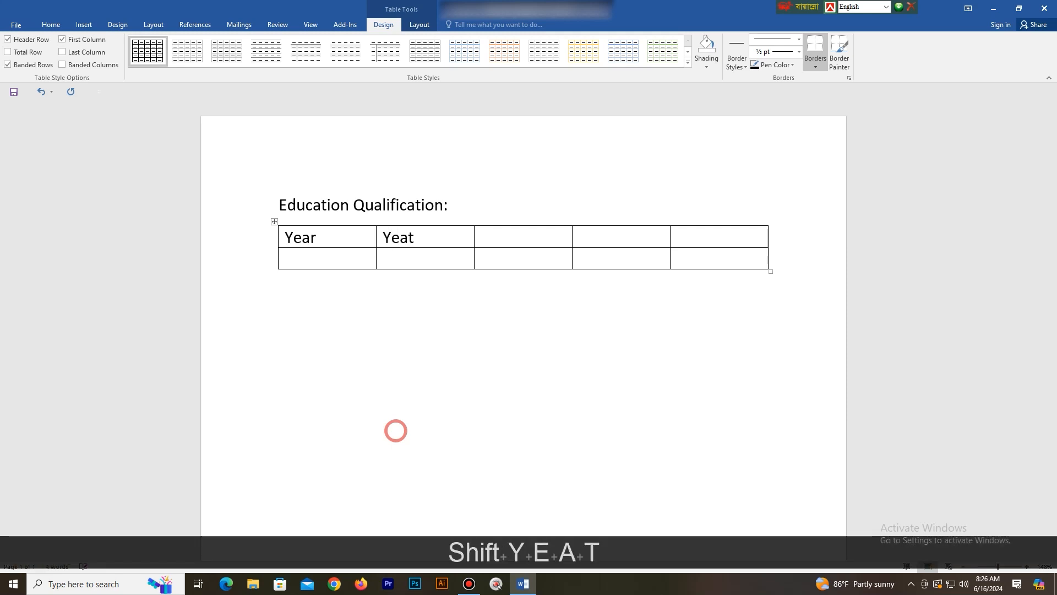
key(BackSpace)
text(r)
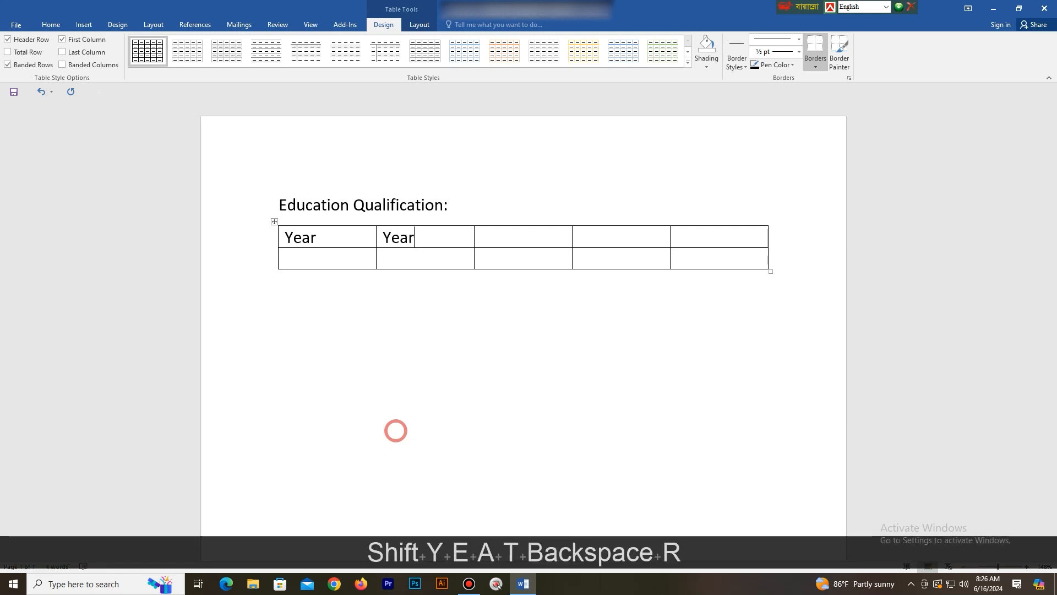
key(Tab)
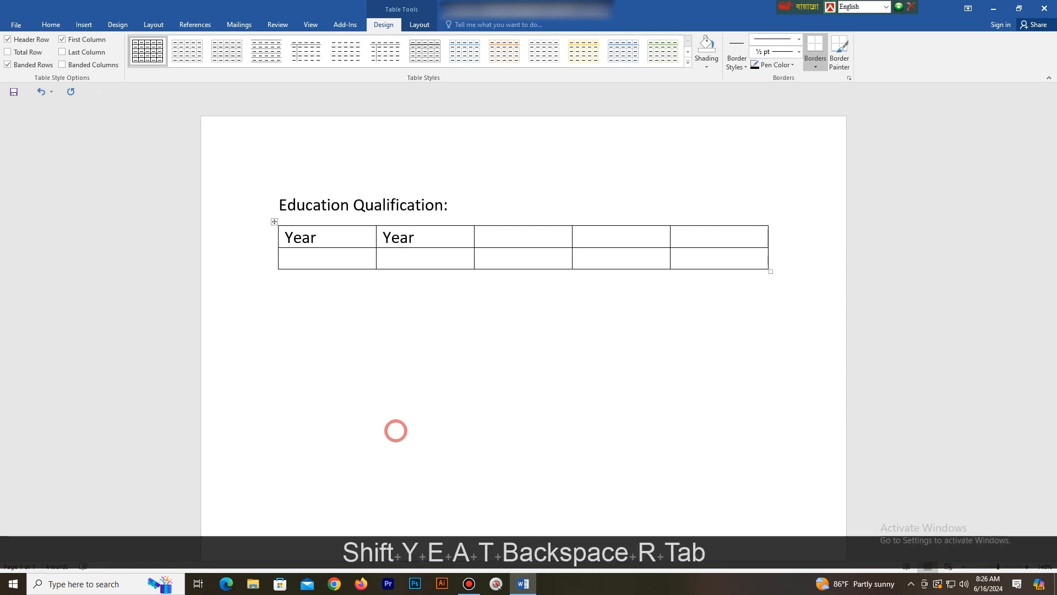
Step: Enter the column titles "Board", "Group" and "GPA" in the third, fourth and fifth cells of the table's top row
text(Board)
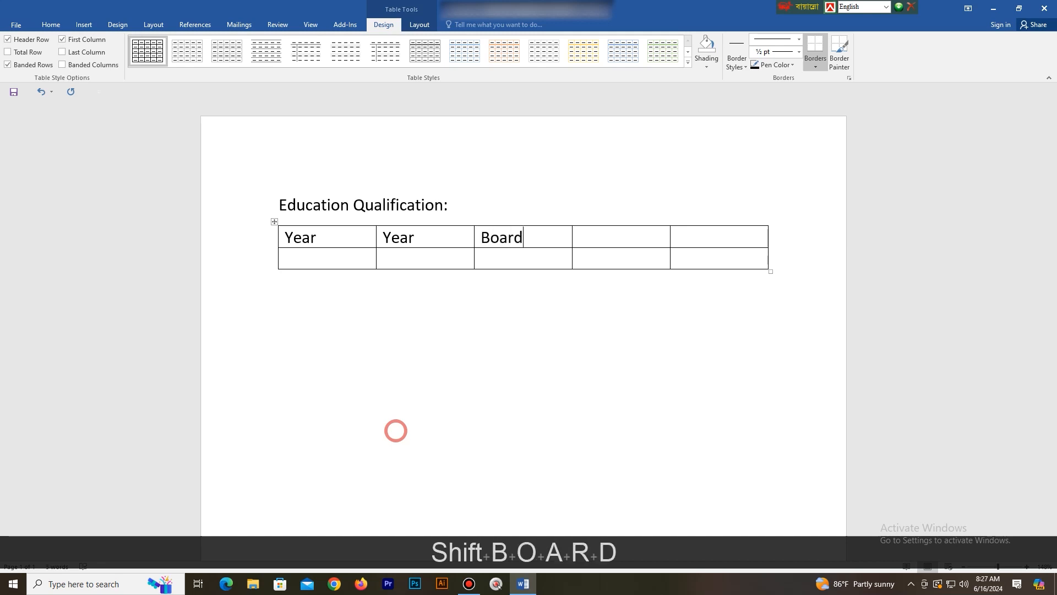
key(Tab)
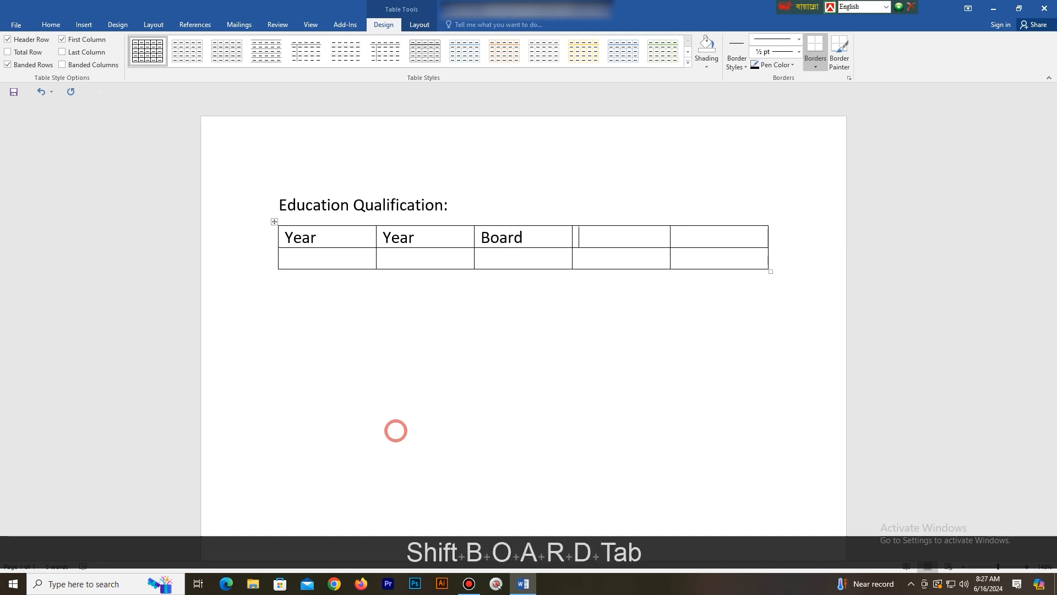
text(FG)
key(BackSpace)
key(BackSpace)
text(G)
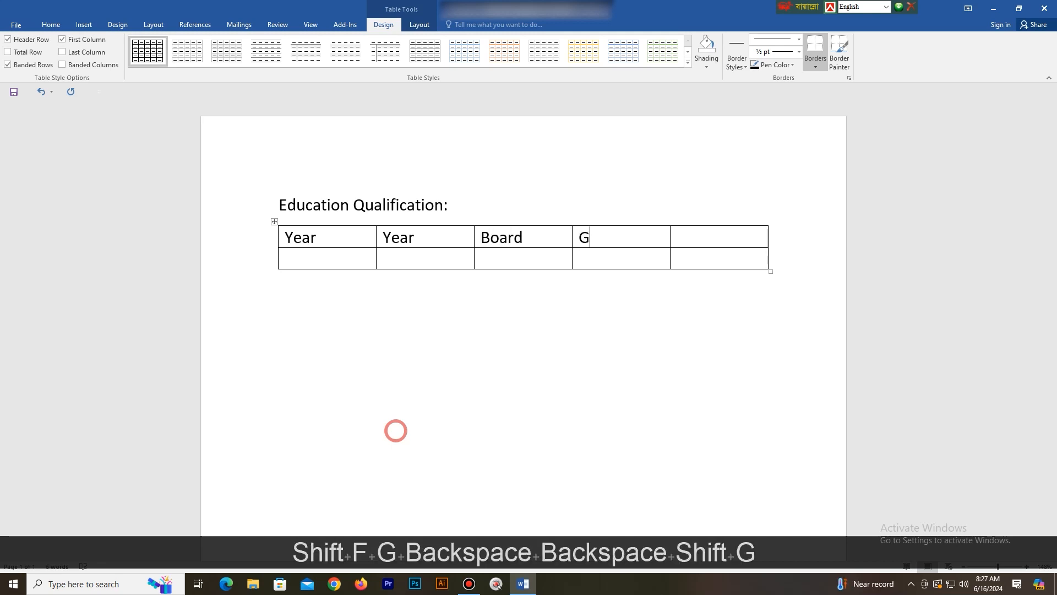
text(roup)
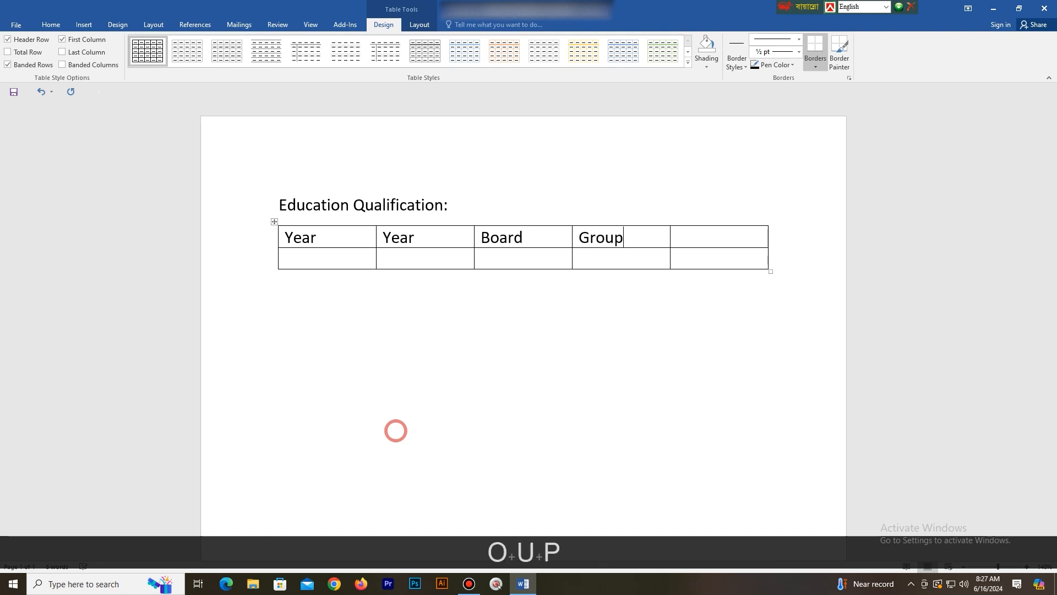
key(Tab)
text(GPA)
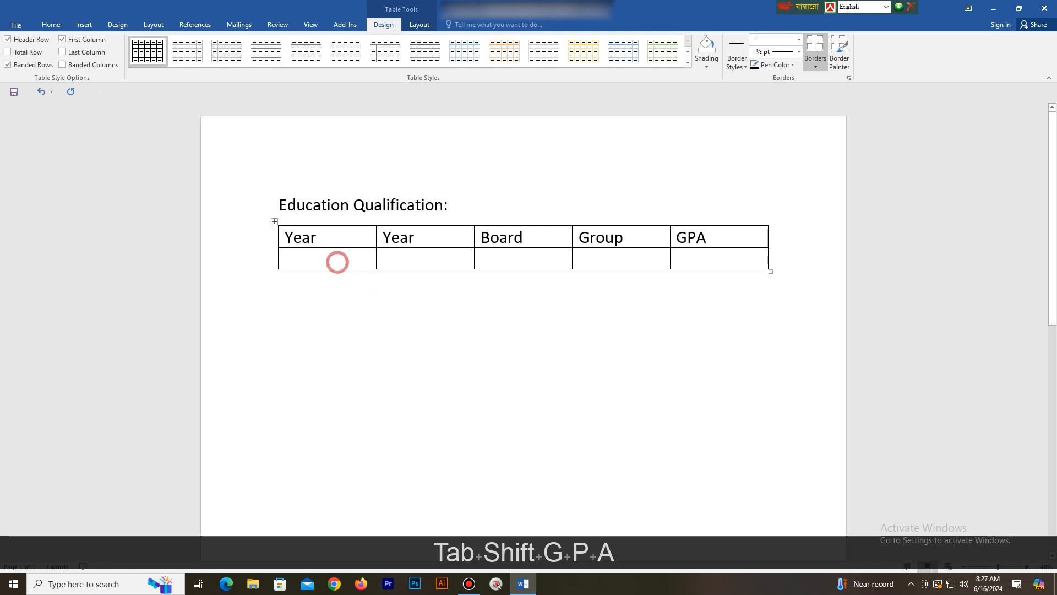
Step: Enter 2013 in the first cell of the table's second row and advance to the next cell
click(330, 257)
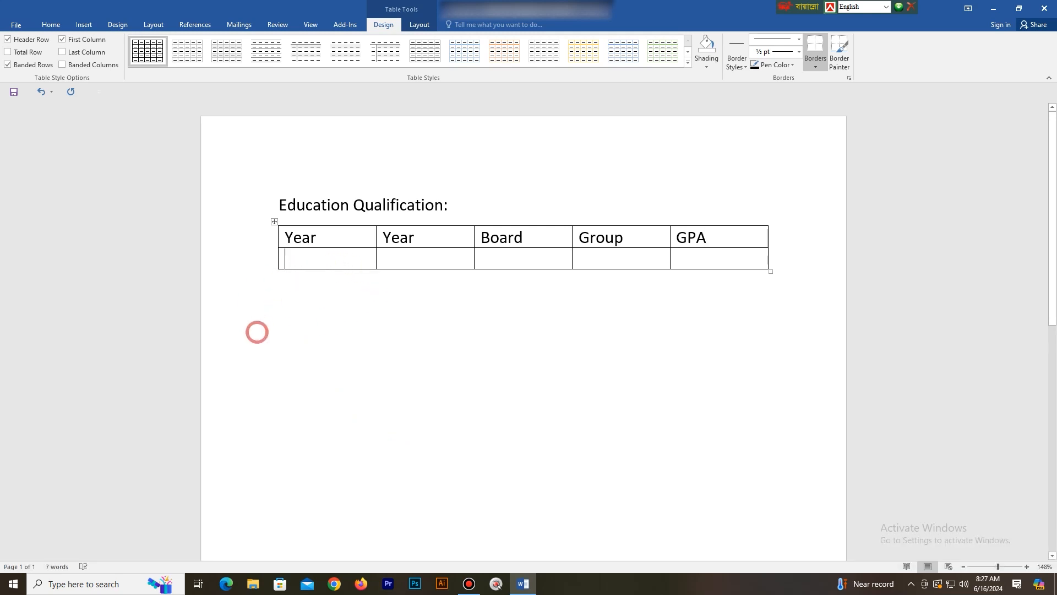
text(2013)
key(Tab)
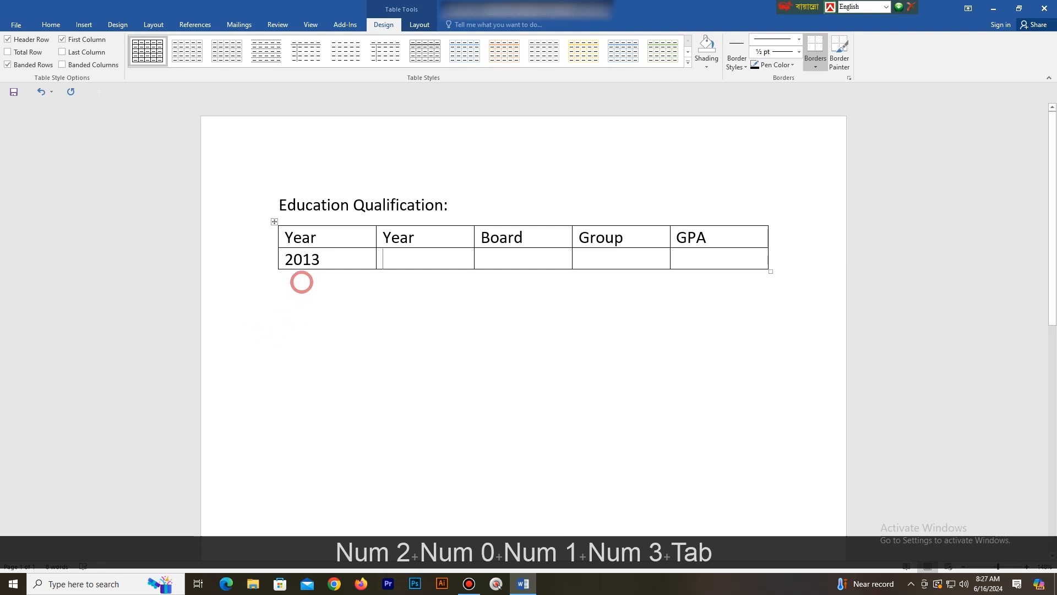
Step: Replace the title of the table's first column with "Exam"
drag(318, 236, 274, 234)
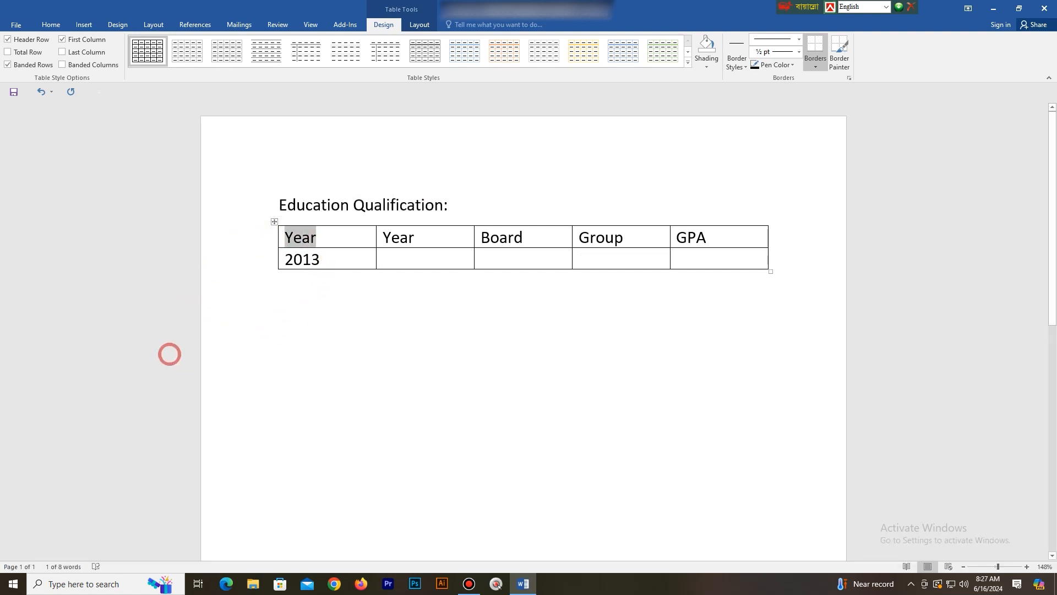
text(E)
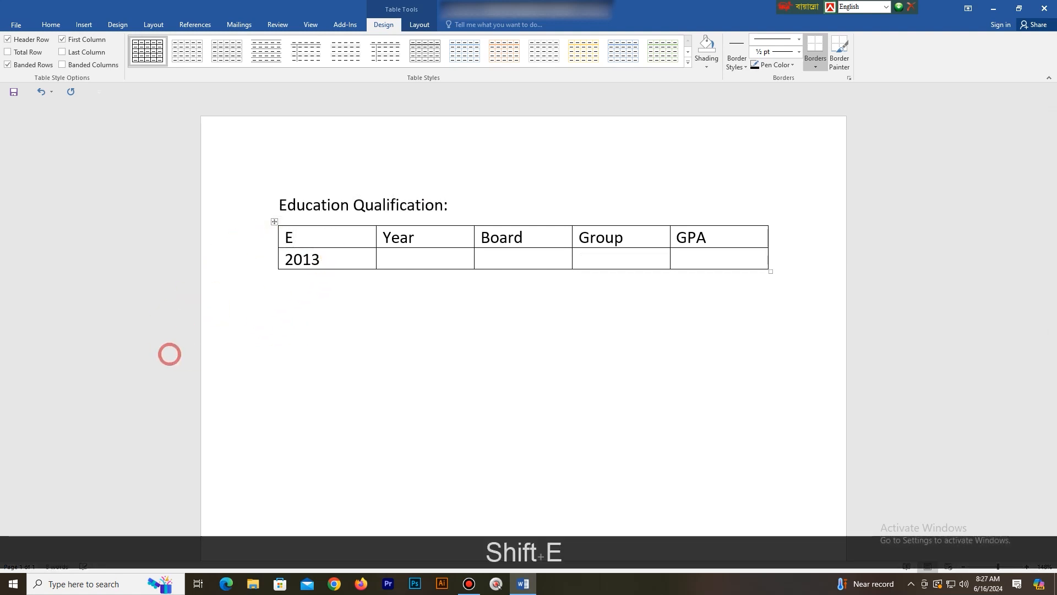
text(xam)
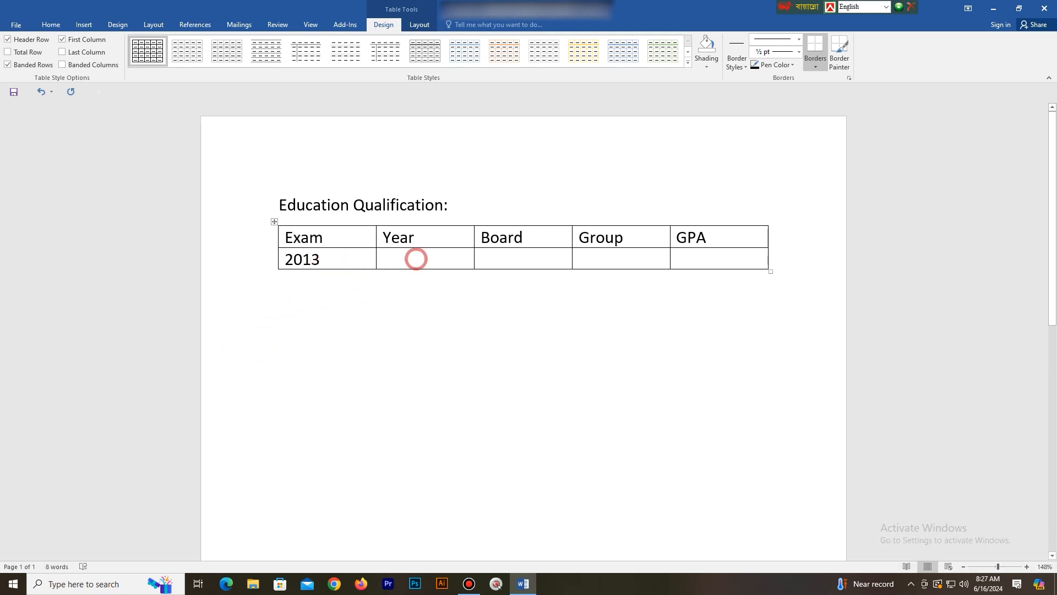
Step: Fill the second row with SSC, 2013, Dhaka, Science and 4.75, replacing the existing entry in its first cell
drag(349, 259, 273, 258)
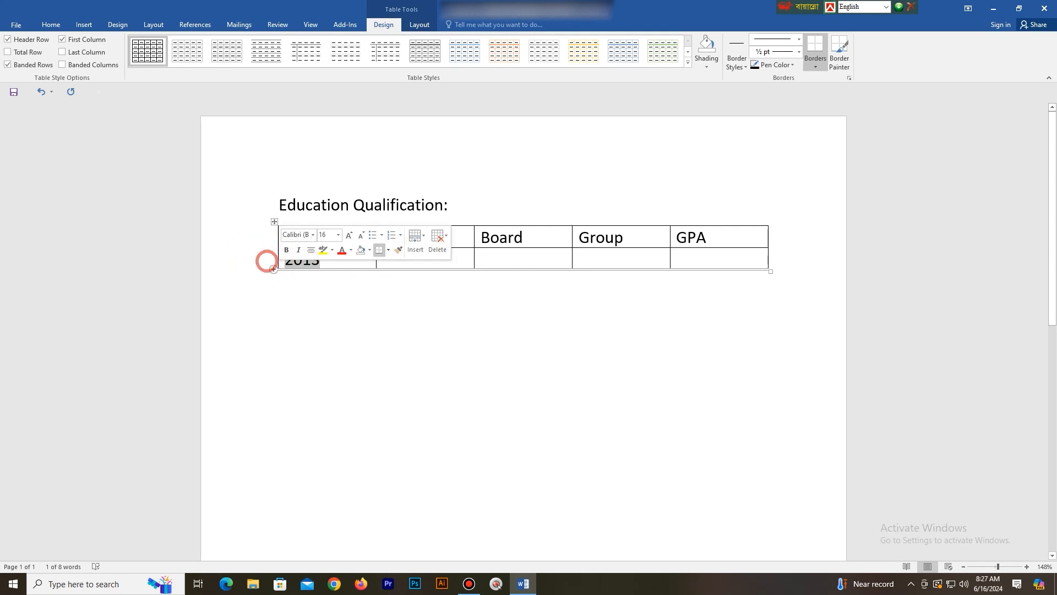
text(SSC)
key(Tab)
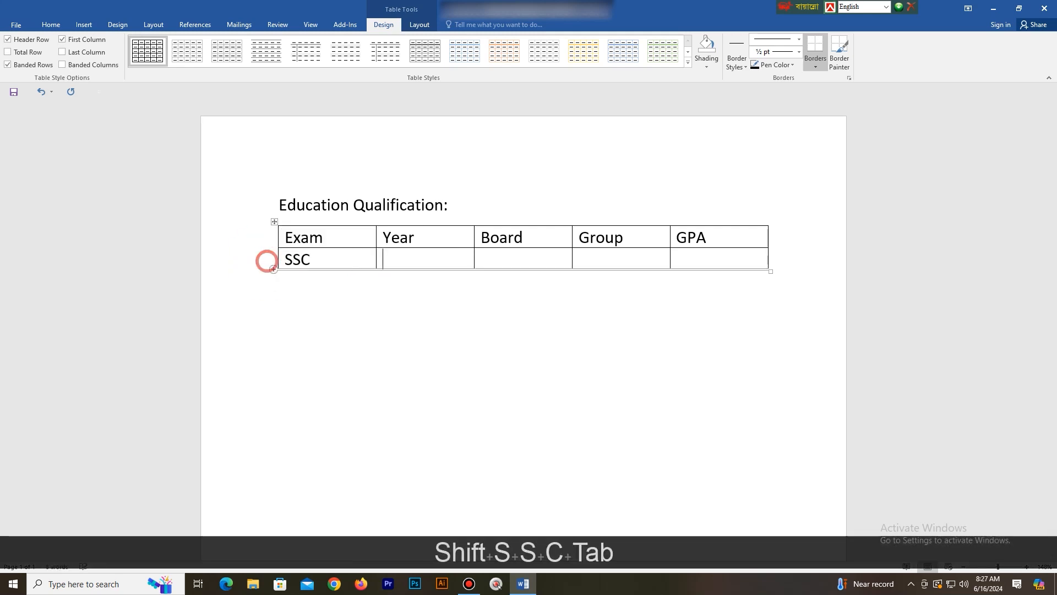
text(2013)
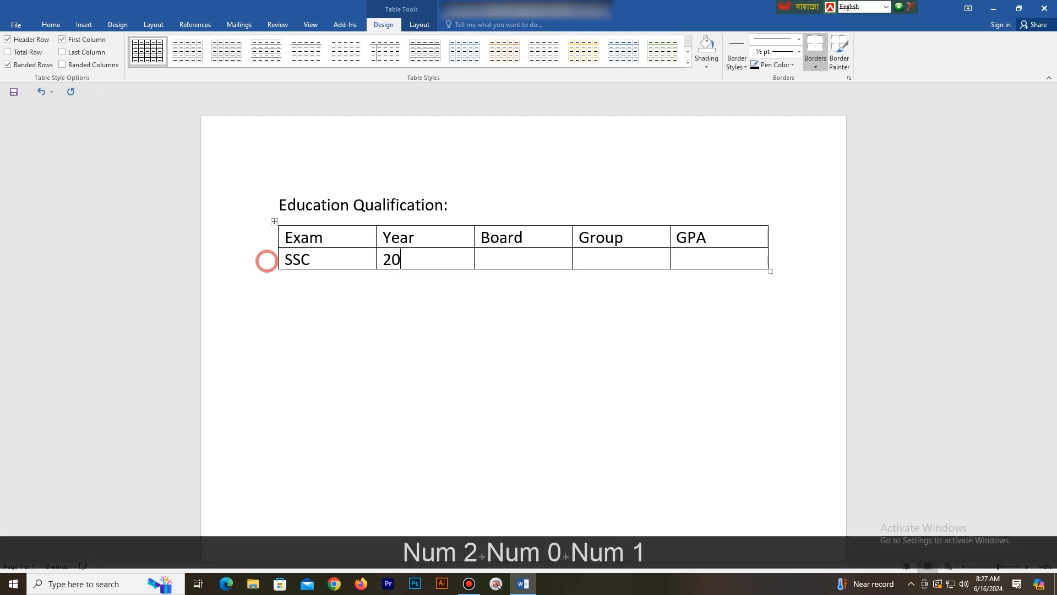
key(Tab)
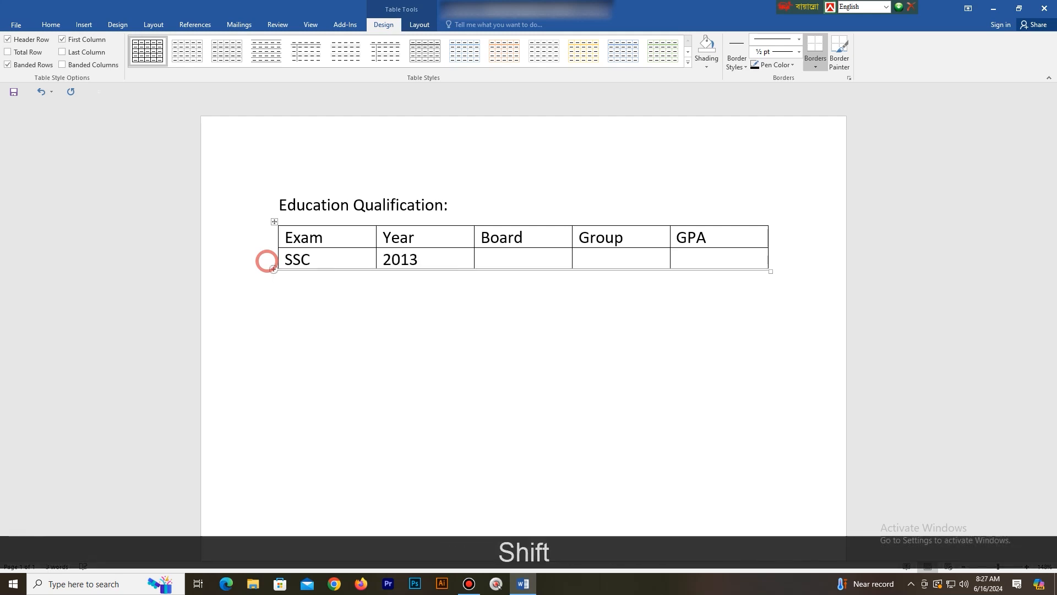
text(Dhaka)
key(Tab)
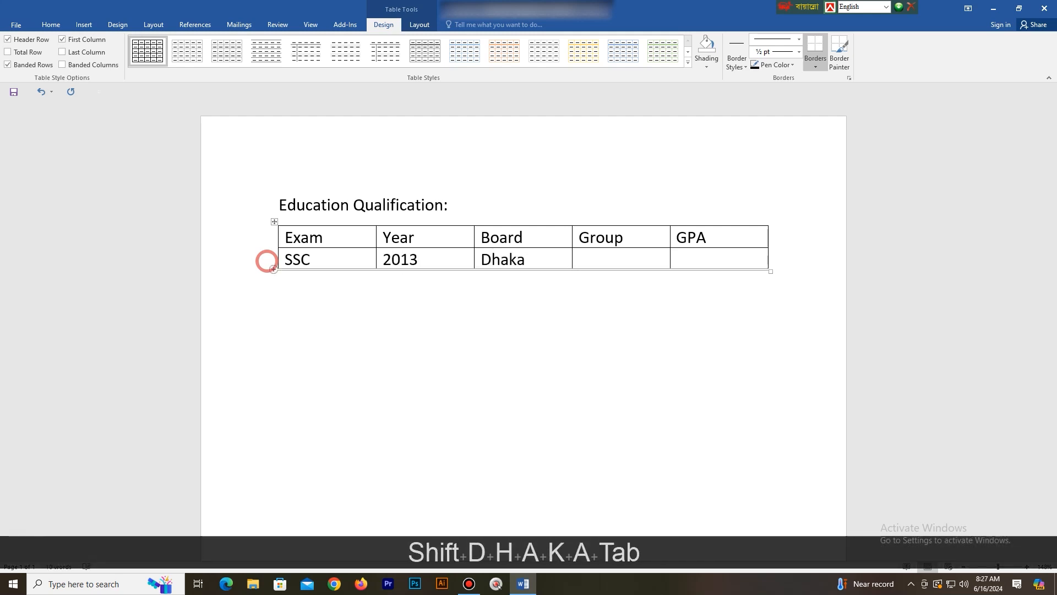
key(shift)
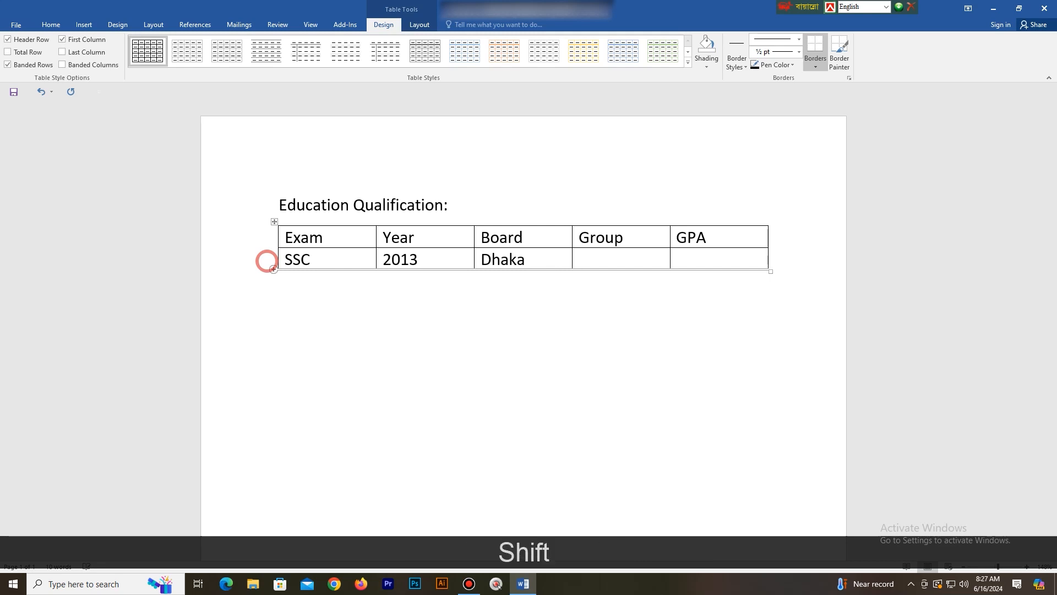
text(Scie)
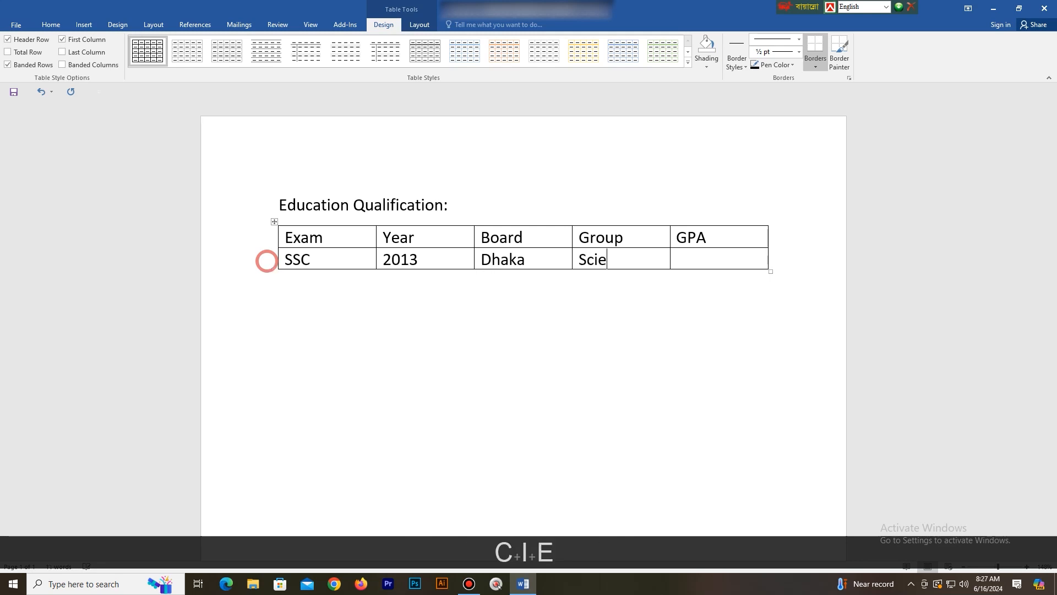
text(nce)
key(Tab)
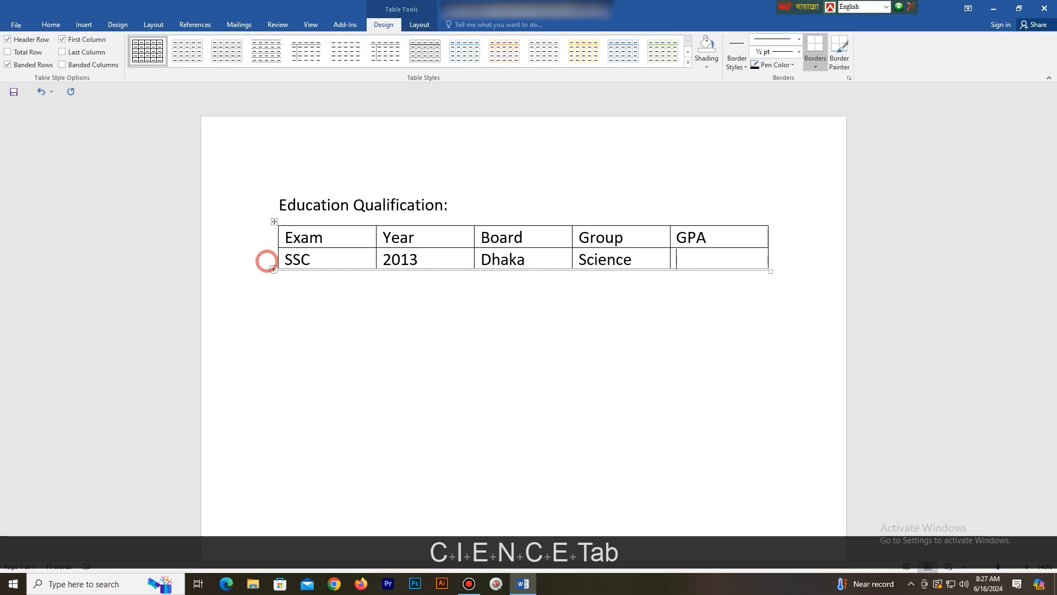
text(4.75)
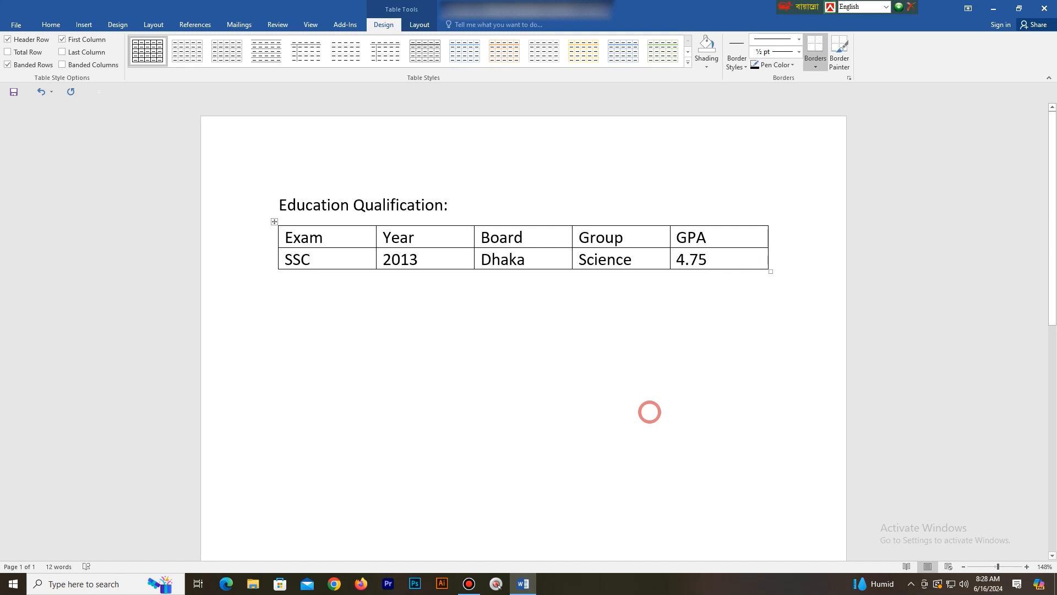
Step: Append three empty rows to the end of the table
key(Tab)
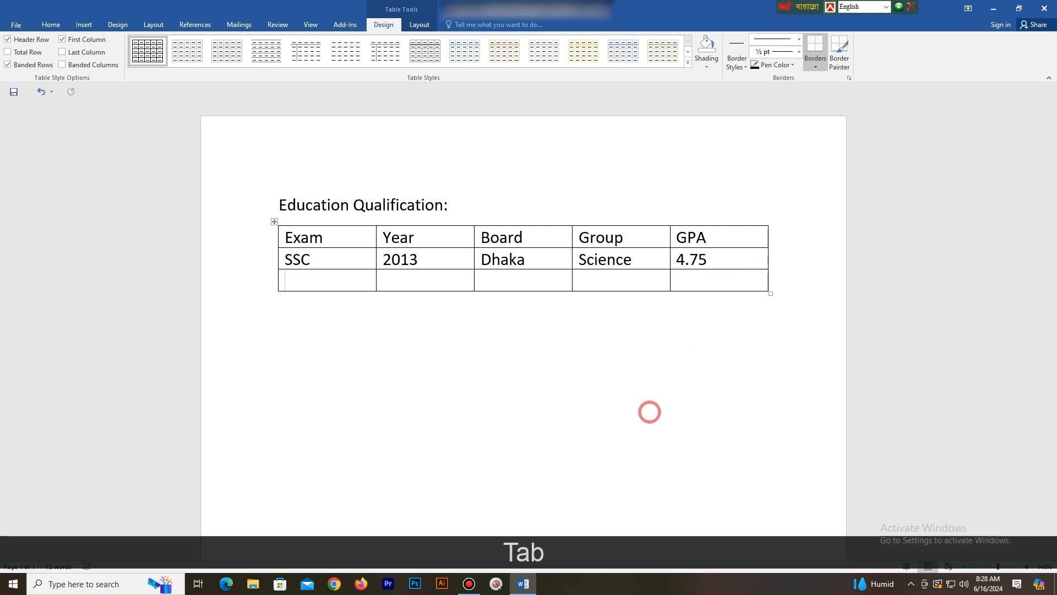
key(Tab)
key(Tab)
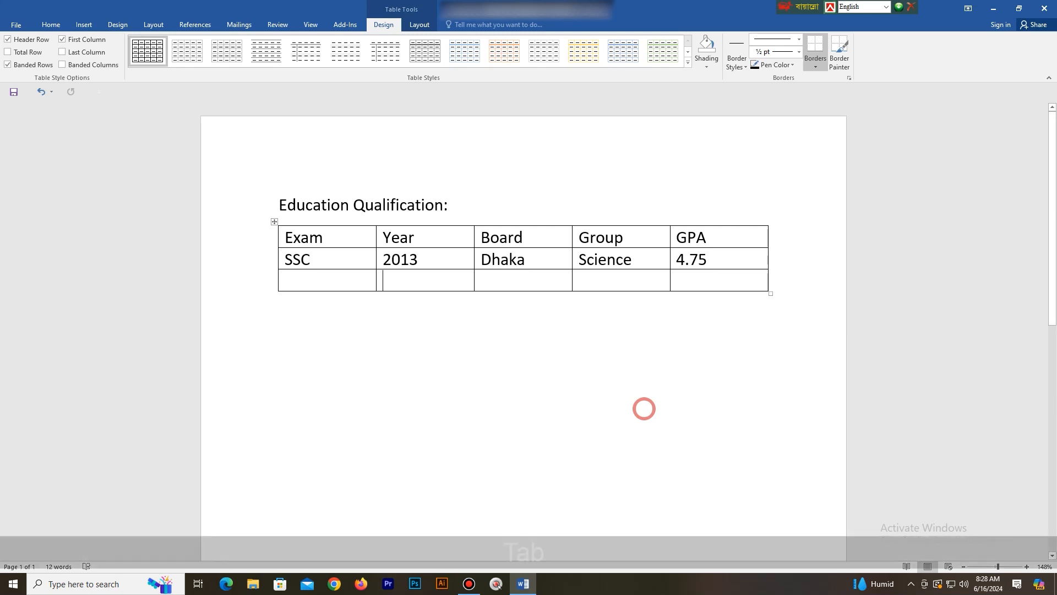
key(Tab)
key(Tab)
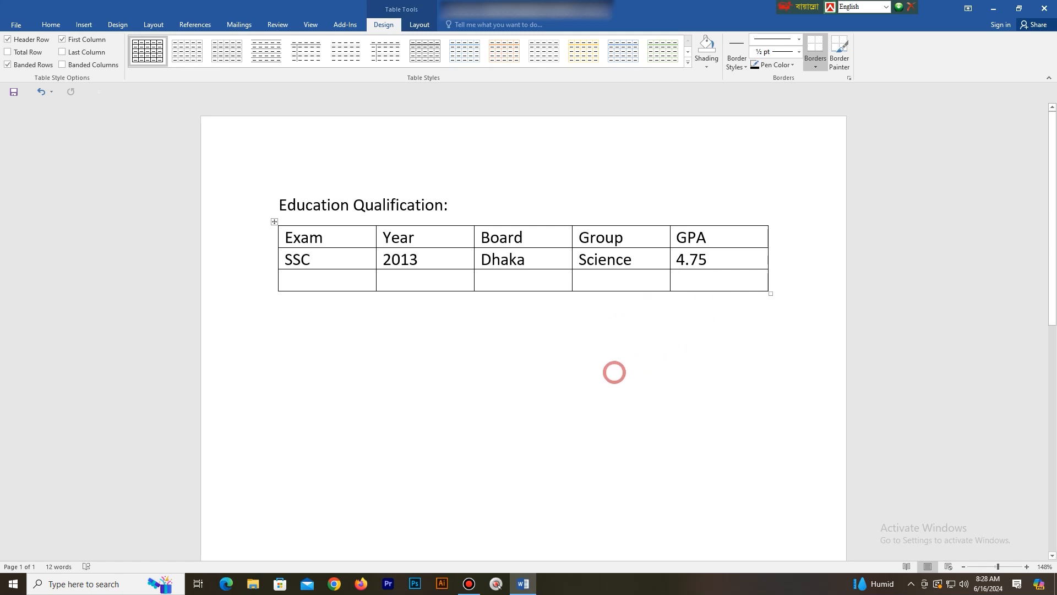
key(Tab)
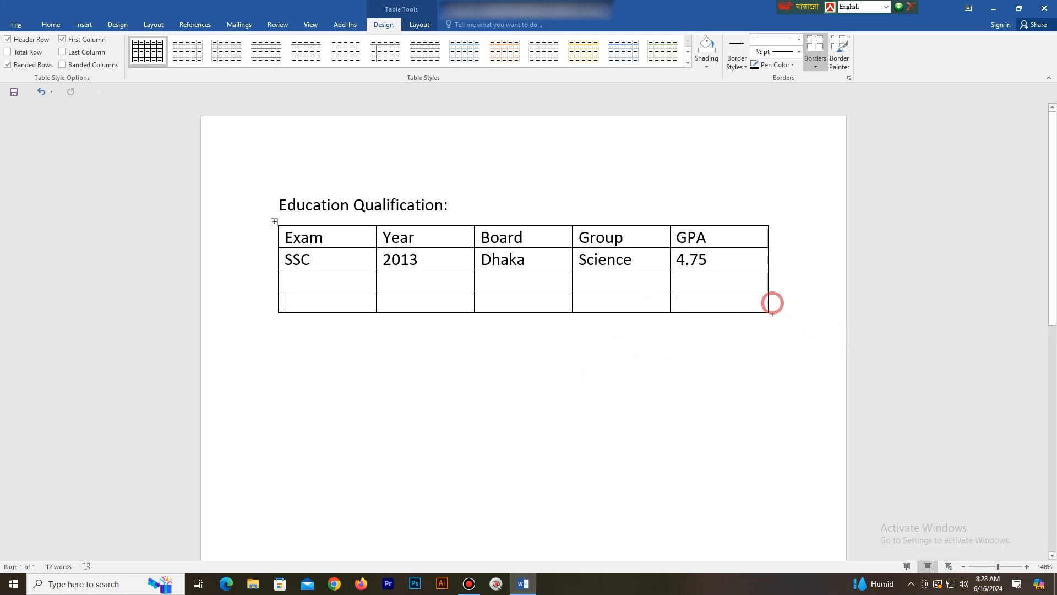
click(772, 303)
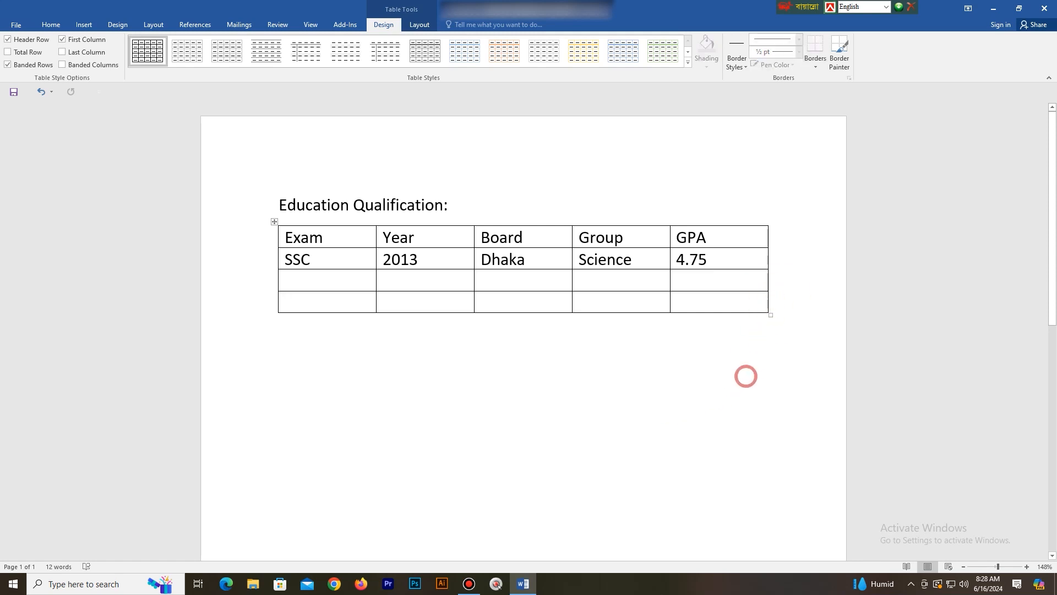
key(Return)
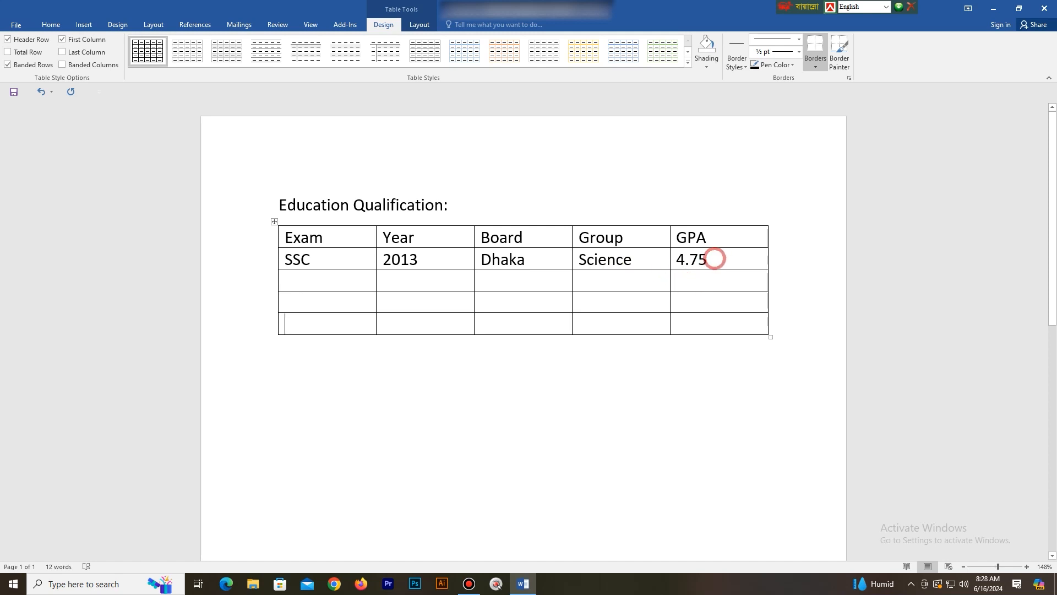
Step: Copy the contents of the SSC row into the empty row directly below it
drag(715, 258, 372, 268)
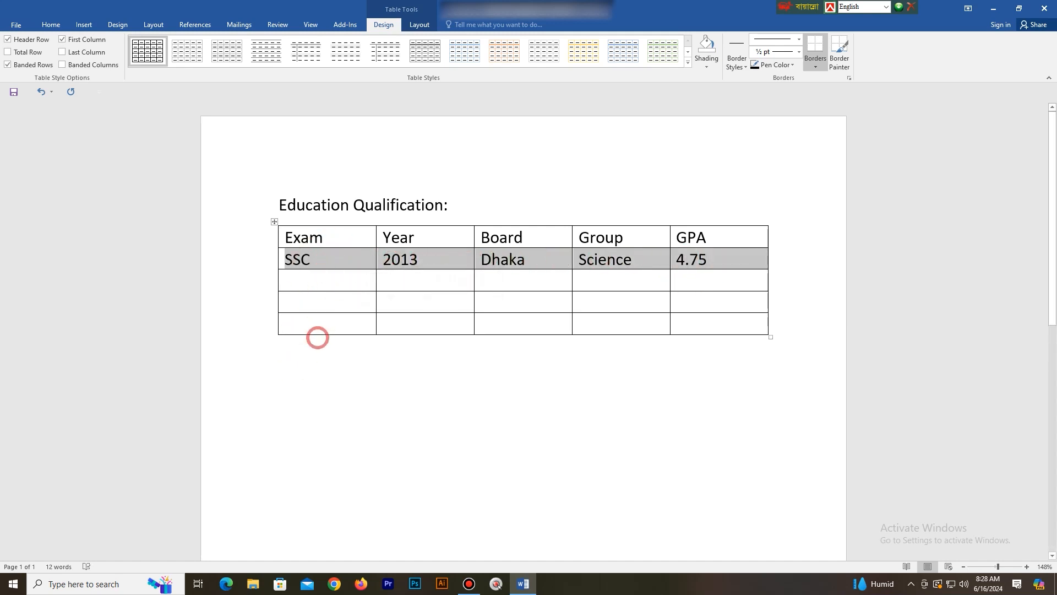
key(ctrl)
key(ctrl+c)
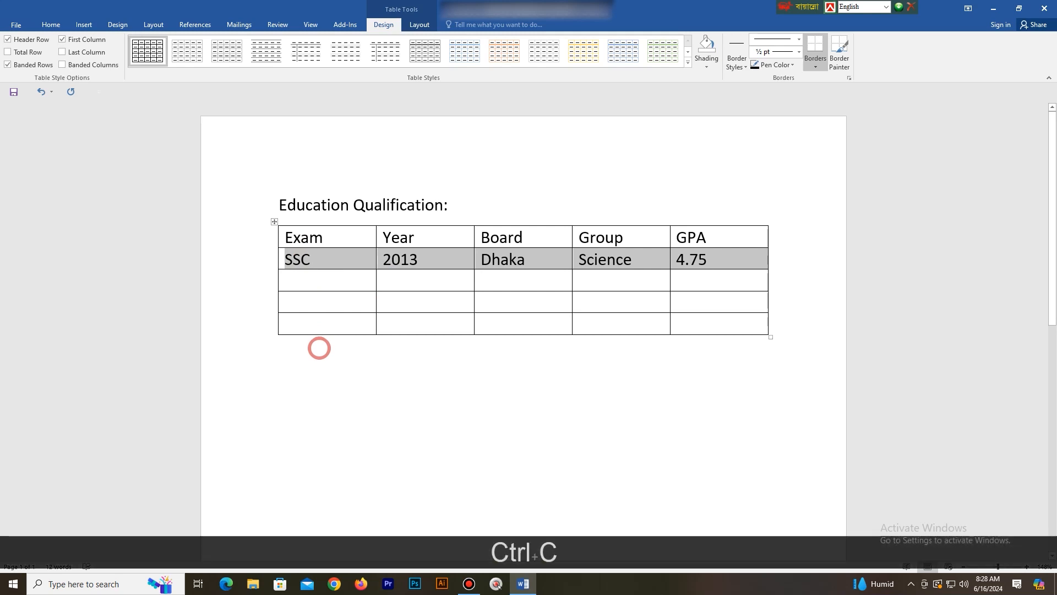
drag(712, 278, 303, 278)
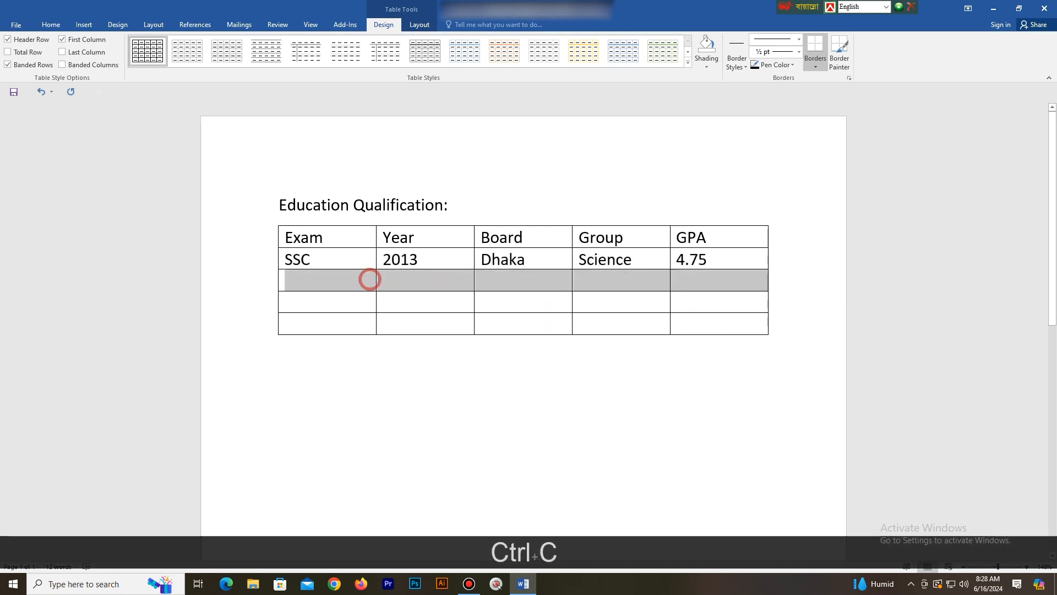
key(ctrl+v)
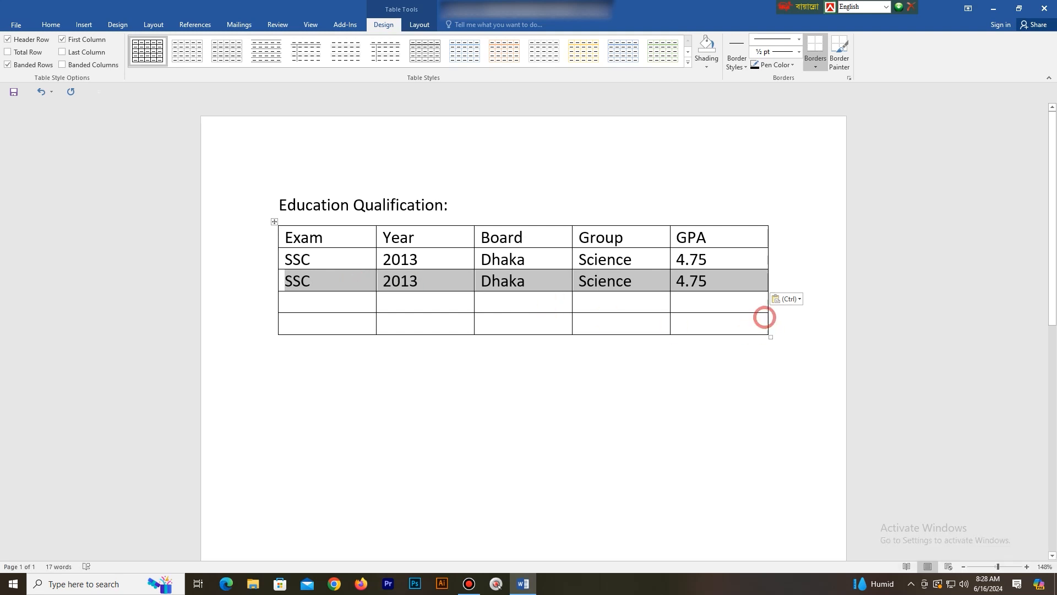
Step: Change the copied row's exam to HSC, year to 2015 and GPA to 4.28, then place the cursor in the first cell below
click(309, 277)
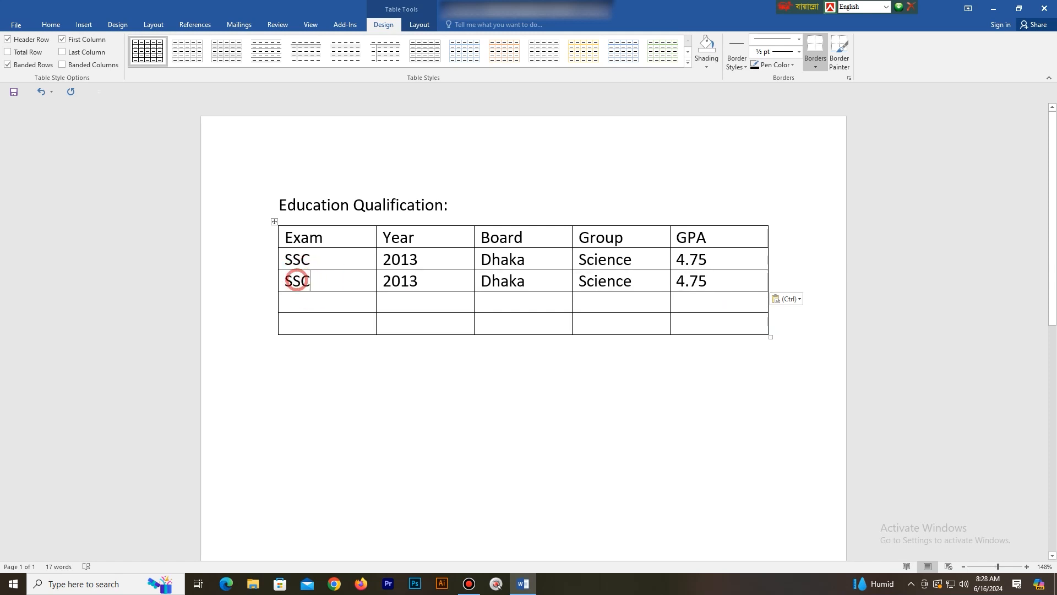
drag(293, 279, 284, 281)
text(H)
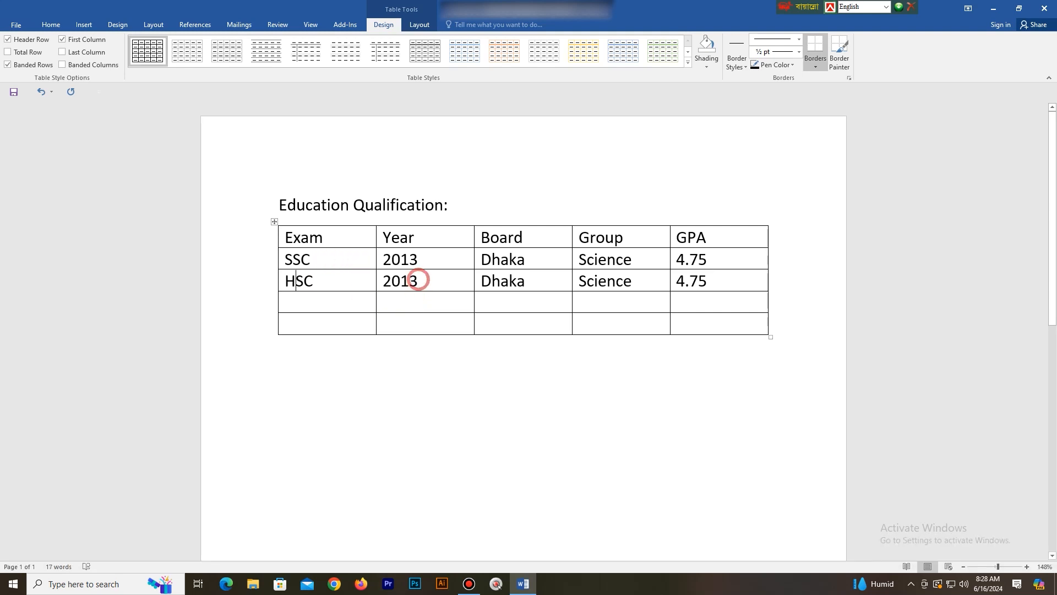
drag(418, 280, 413, 279)
text(5)
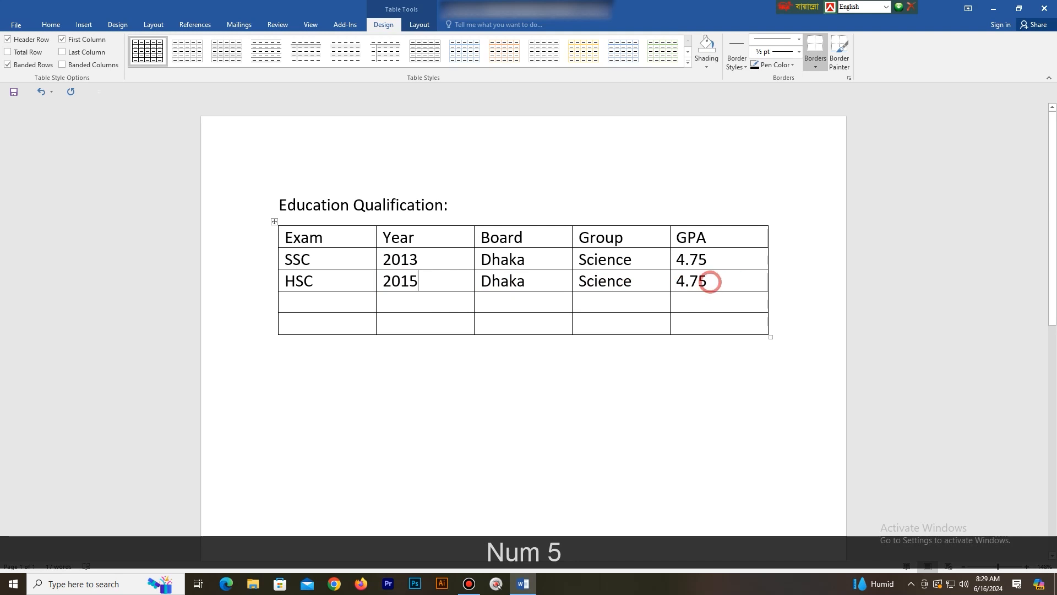
drag(706, 282, 695, 281)
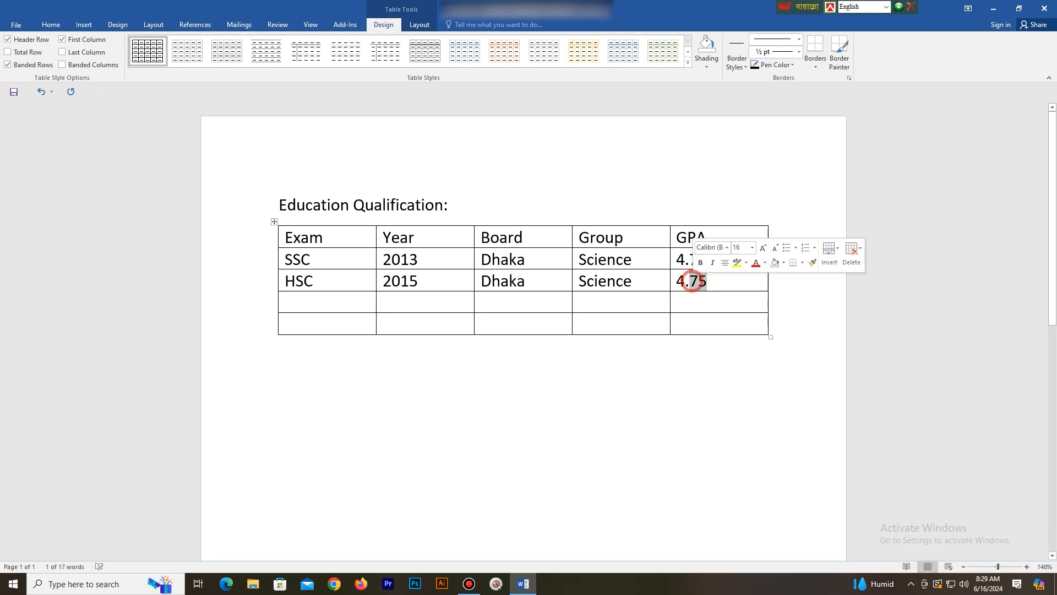
text(28)
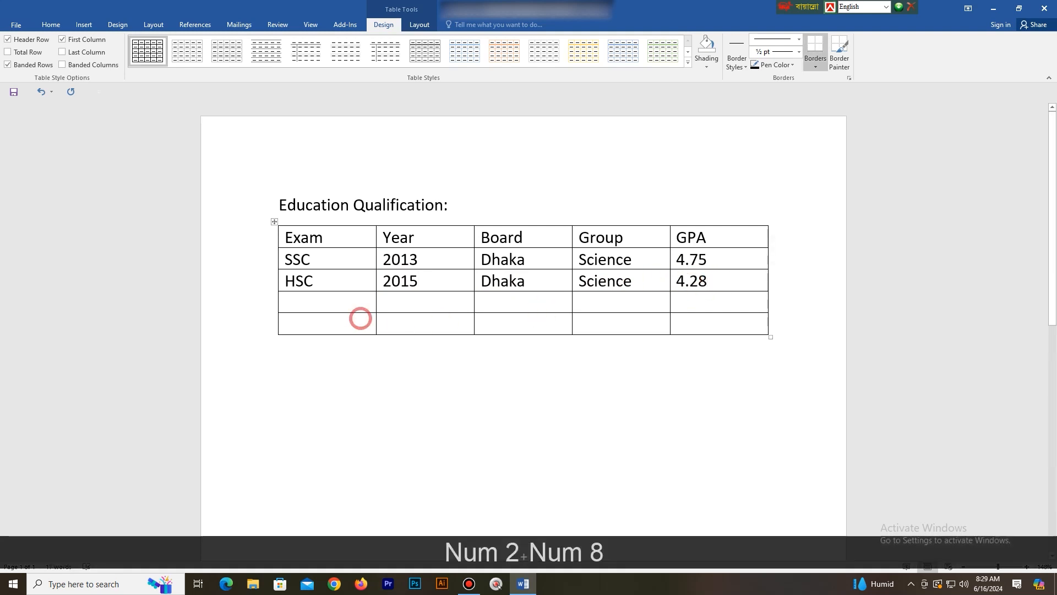
click(319, 297)
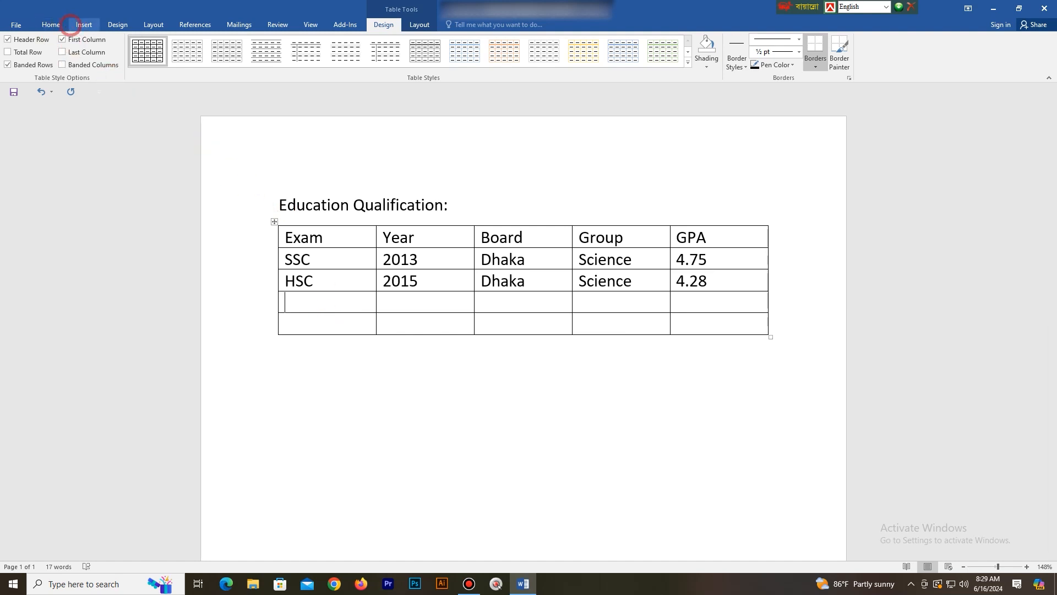
Step: Center the text in the header, SSC and HSC rows of the table
click(84, 25)
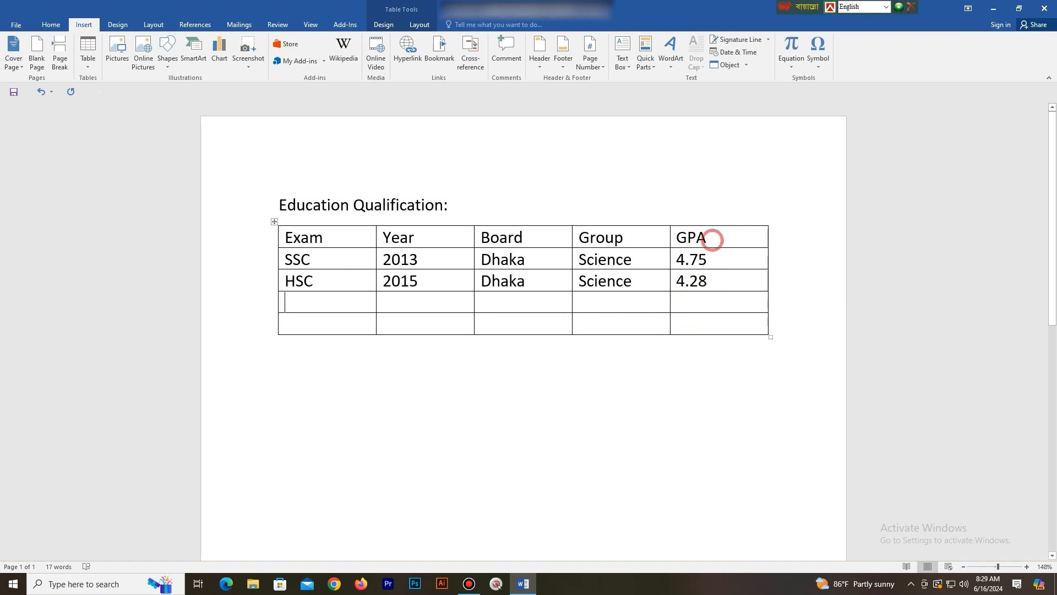
drag(712, 240, 354, 233)
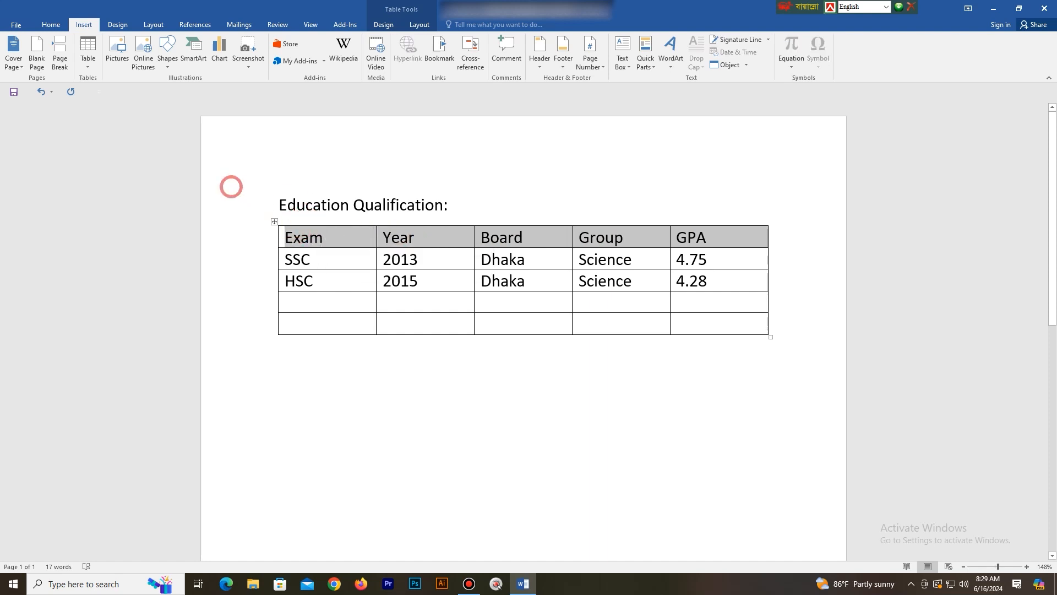
drag(729, 281, 302, 238)
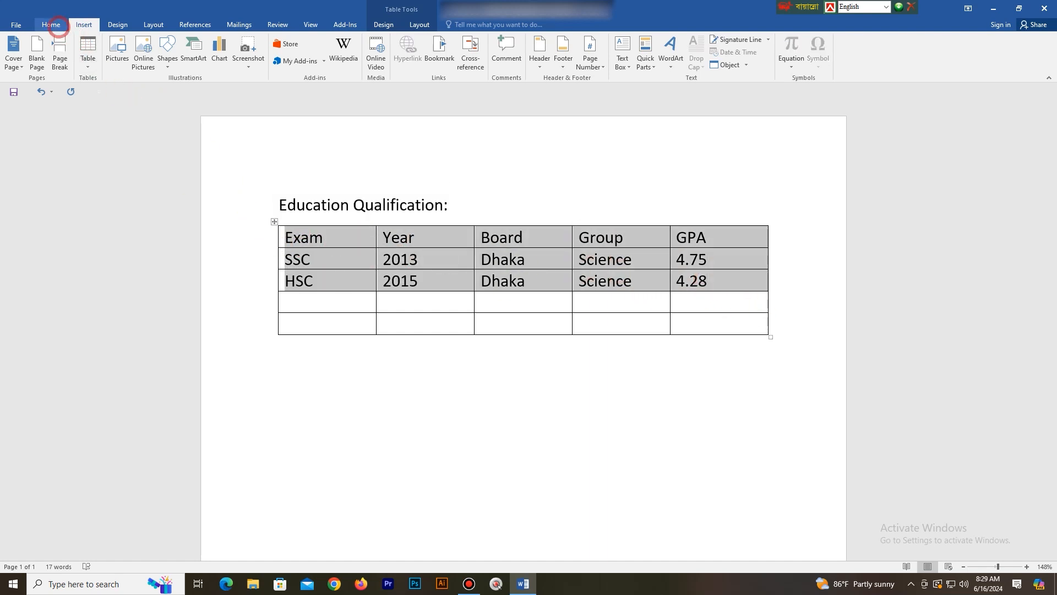
click(55, 24)
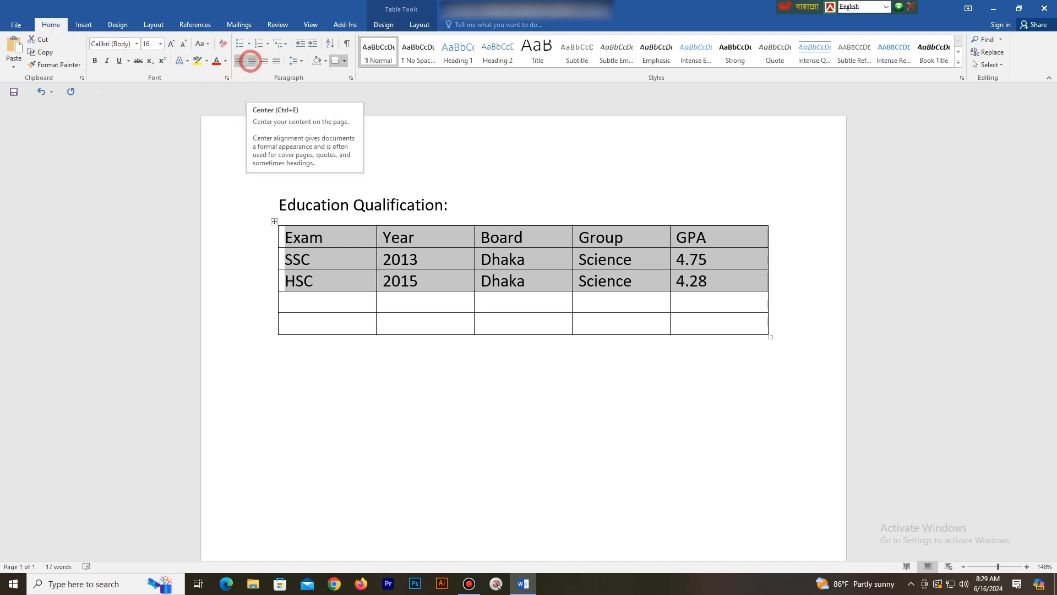
click(251, 61)
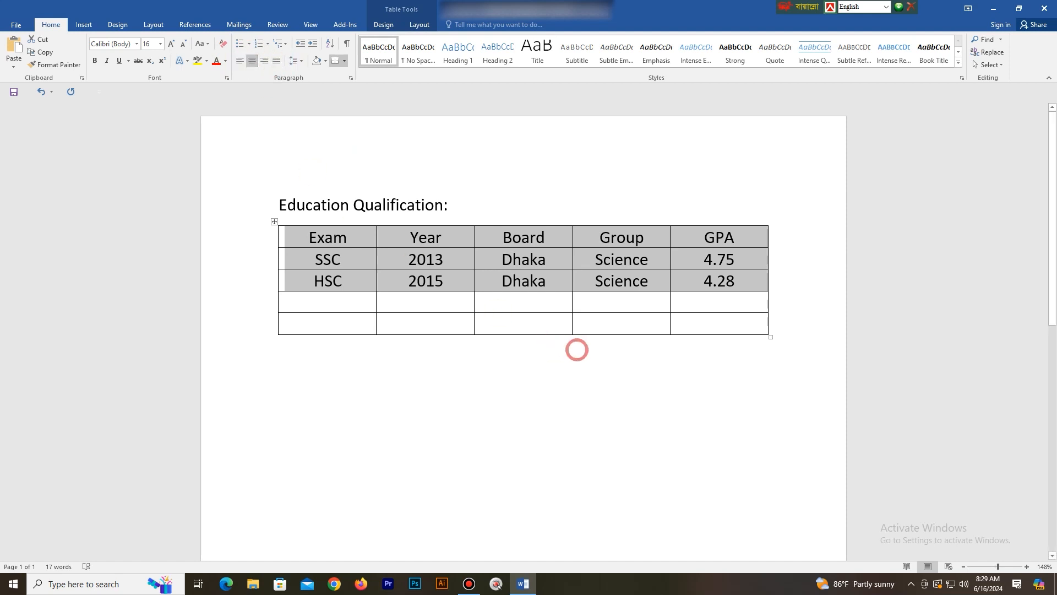
click(294, 61)
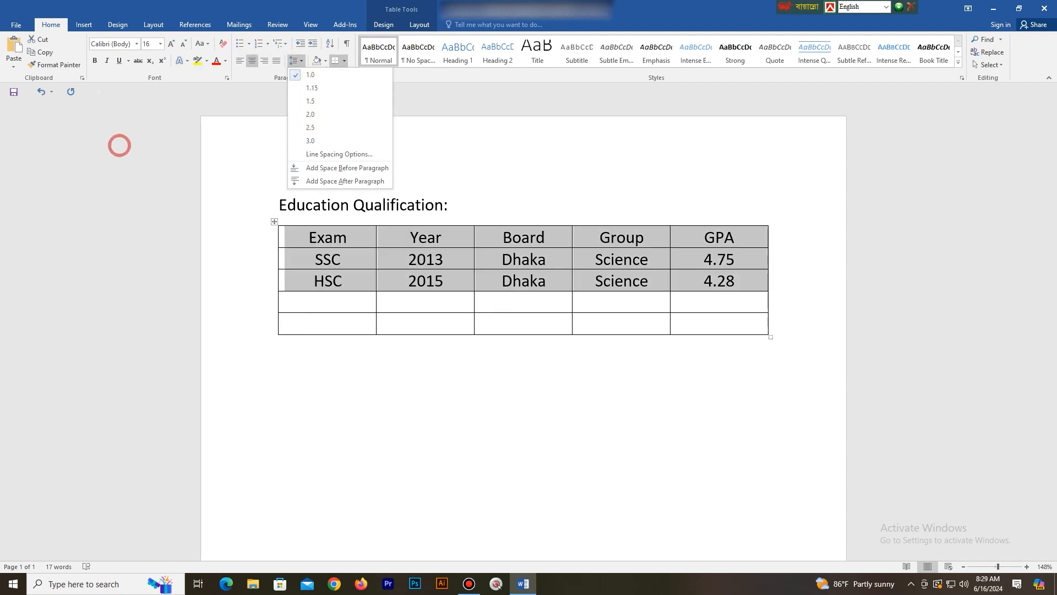
click(254, 105)
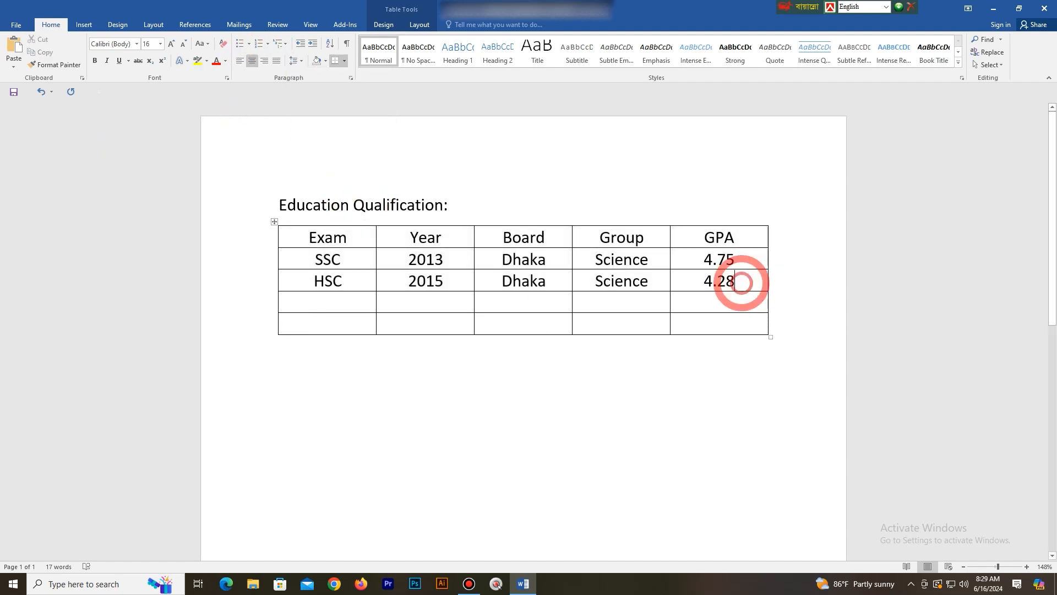
Step: Make the table's header row from Exam to GPA bold
click(742, 283)
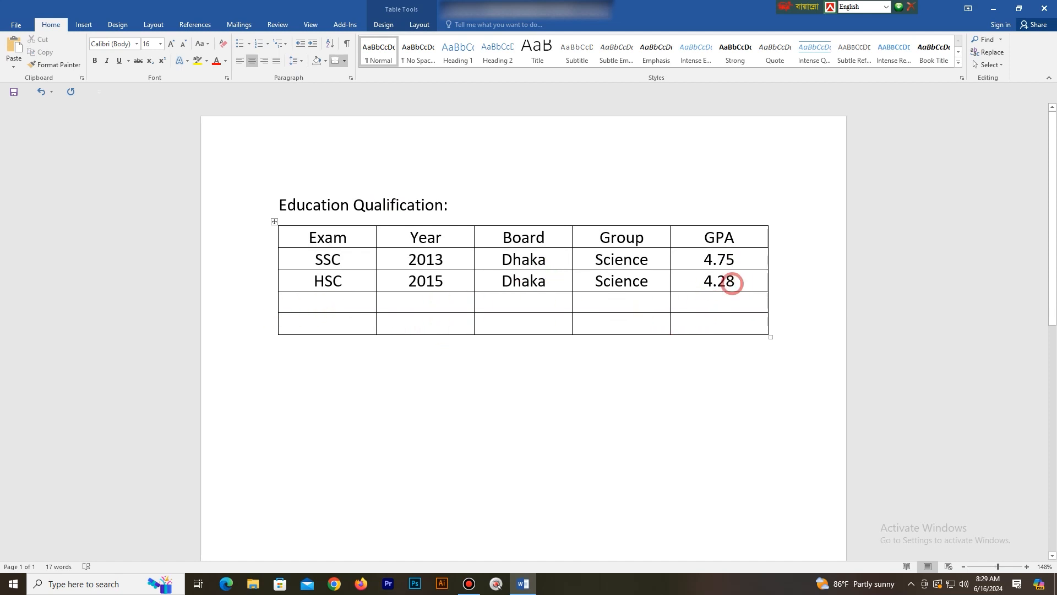
drag(743, 237, 331, 234)
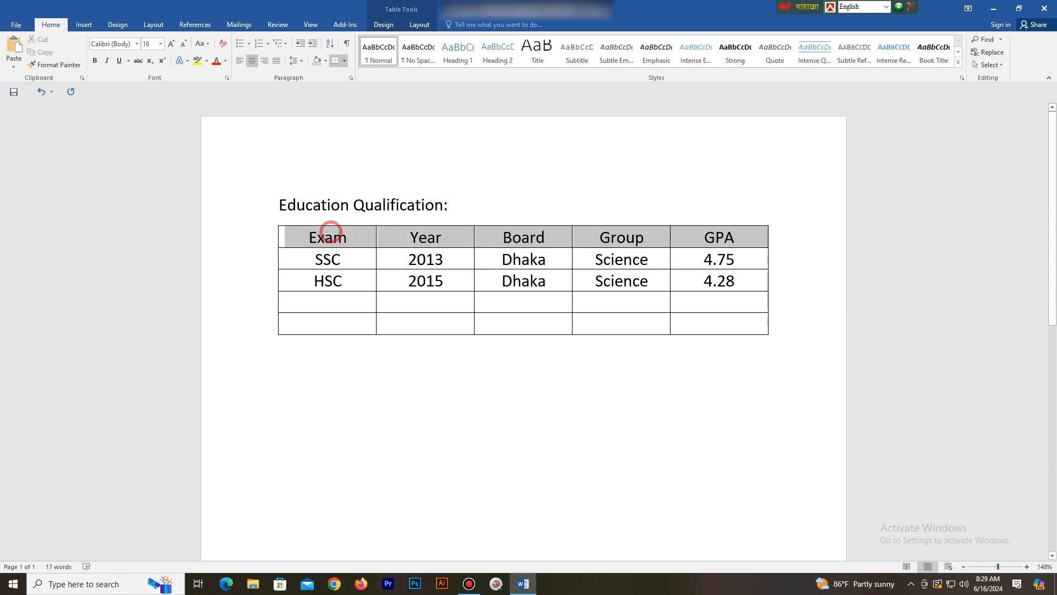
click(42, 92)
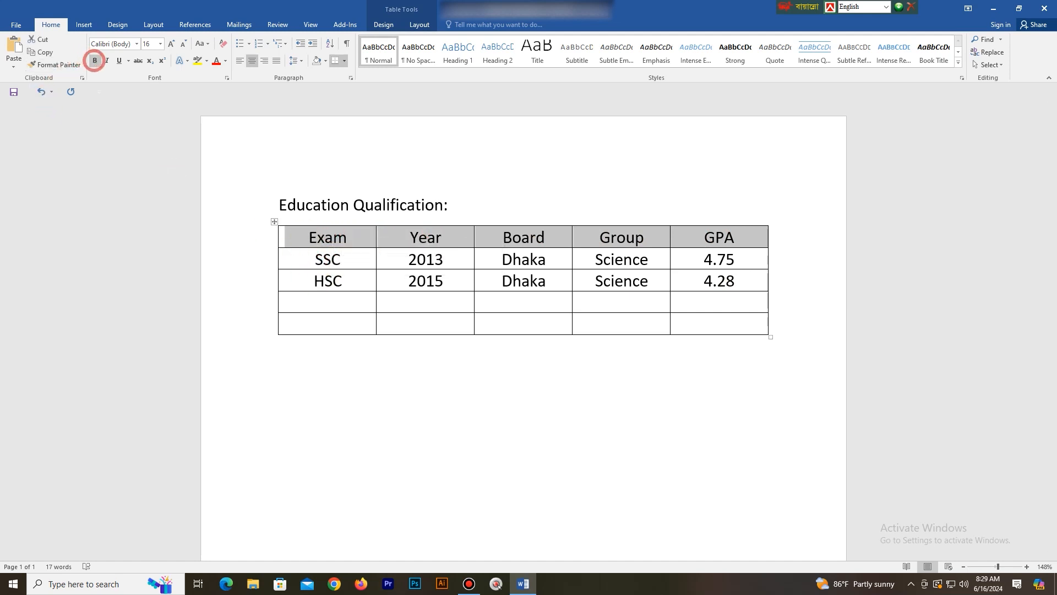
click(94, 61)
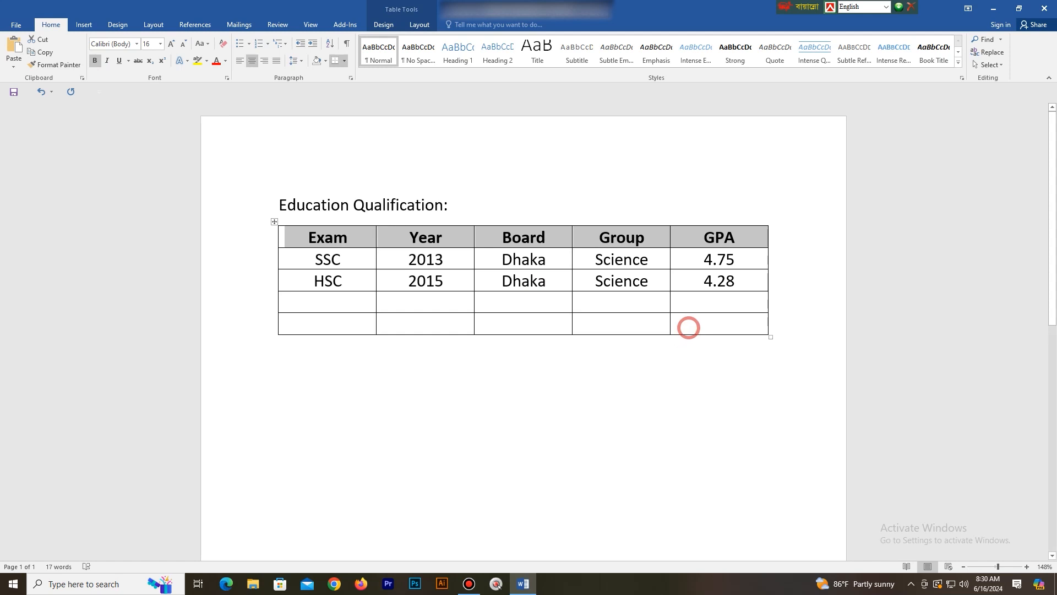
click(688, 327)
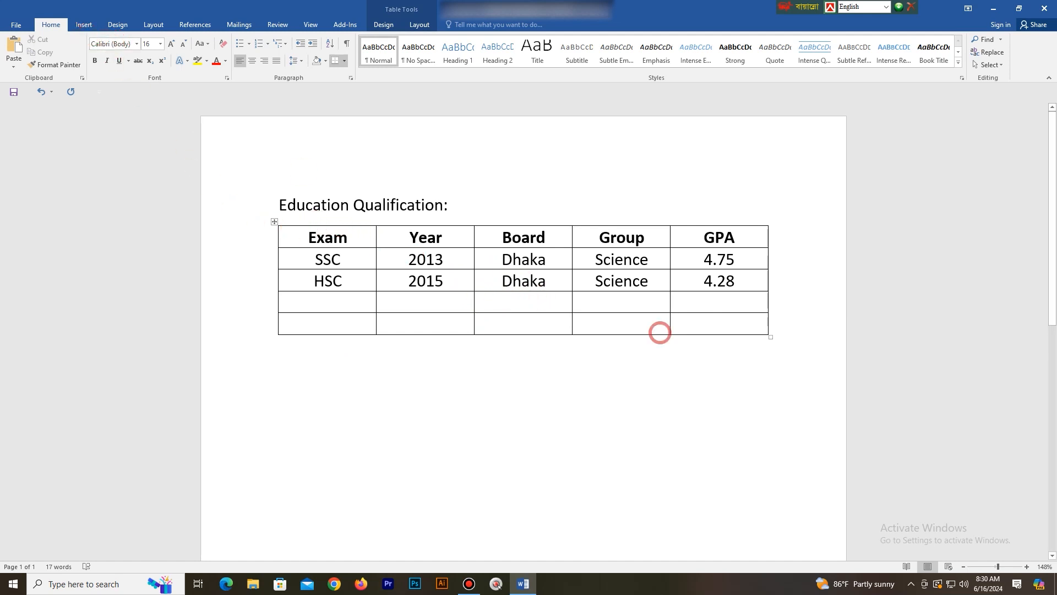
mouse_move(713, 322)
mouse_down()
mouse_move(295, 264)
mouse_move(292, 243)
mouse_move(309, 237)
mouse_up()
click(622, 307)
drag(688, 324, 649, 322)
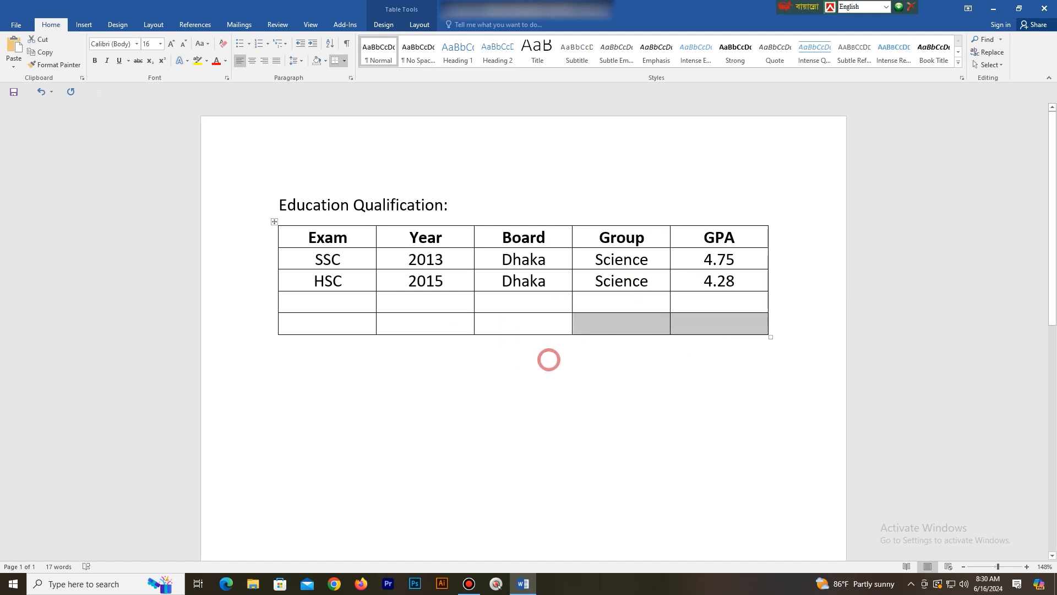
click(633, 319)
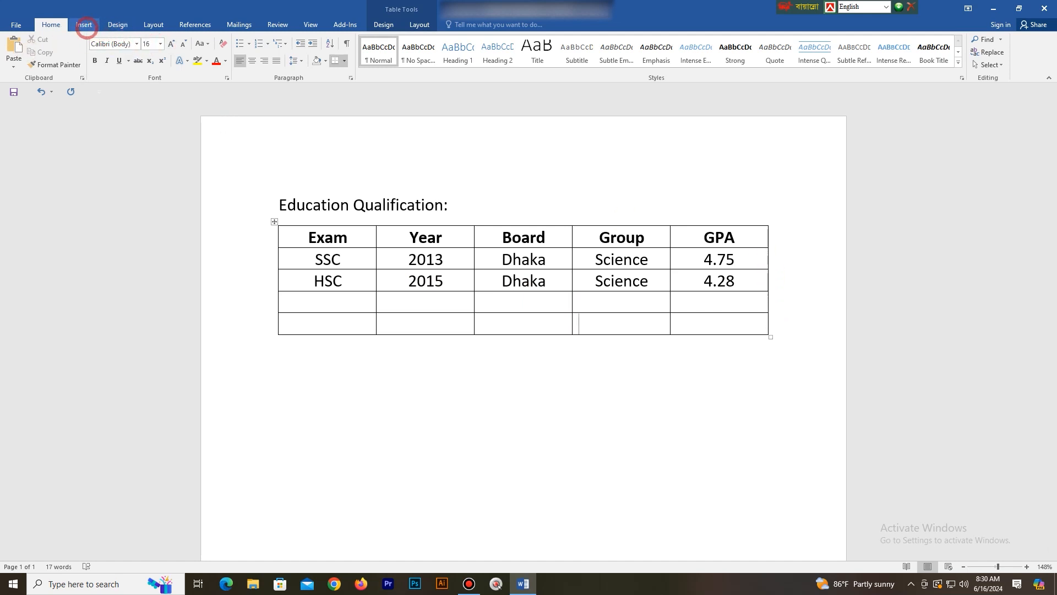
Step: Draw vertical lines splitting the last row's cells under Group and GPA into two halves each
click(383, 24)
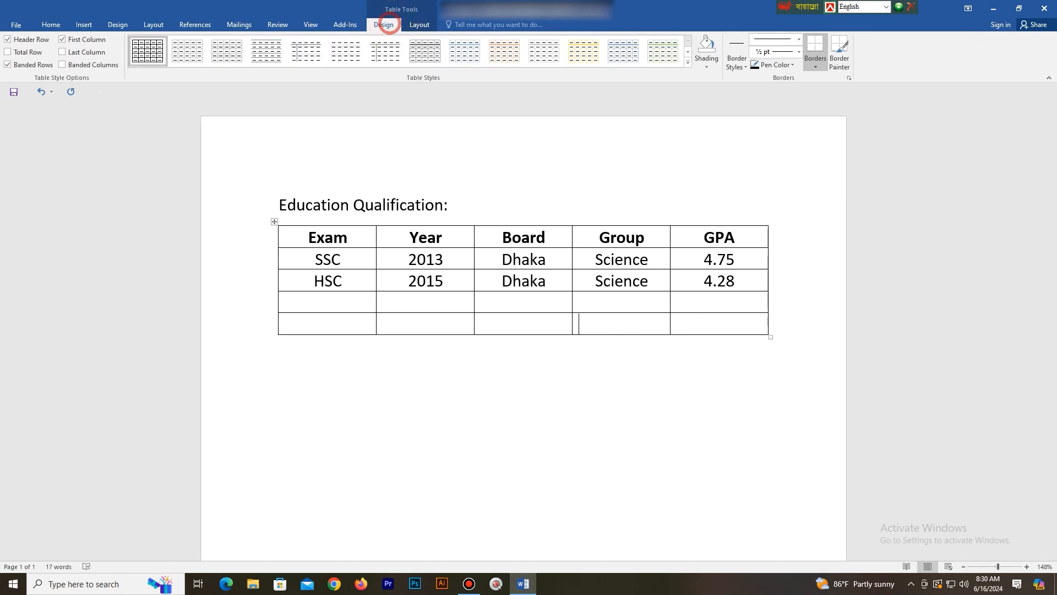
click(420, 25)
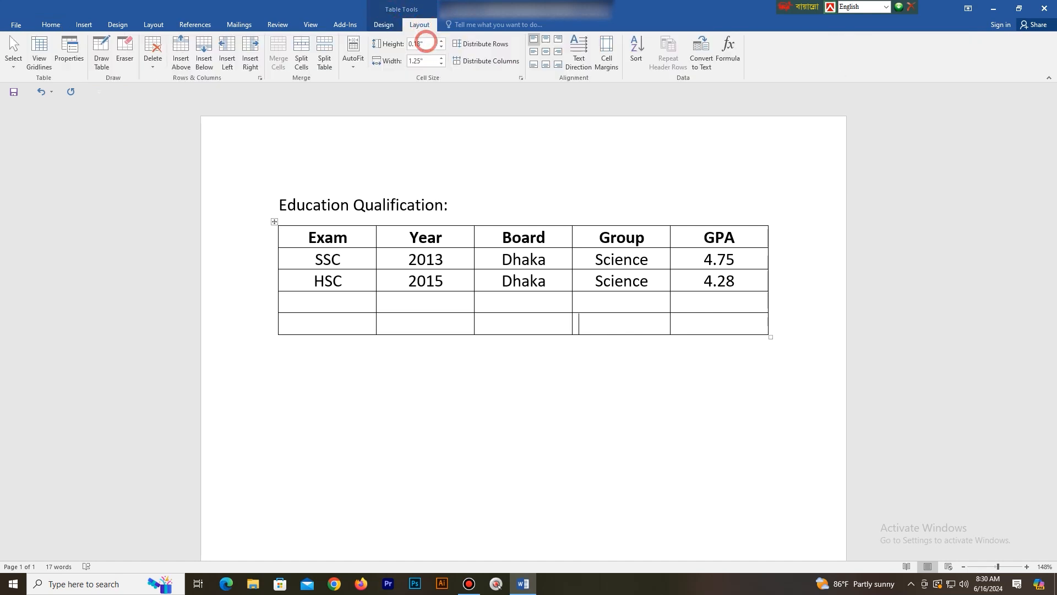
click(588, 312)
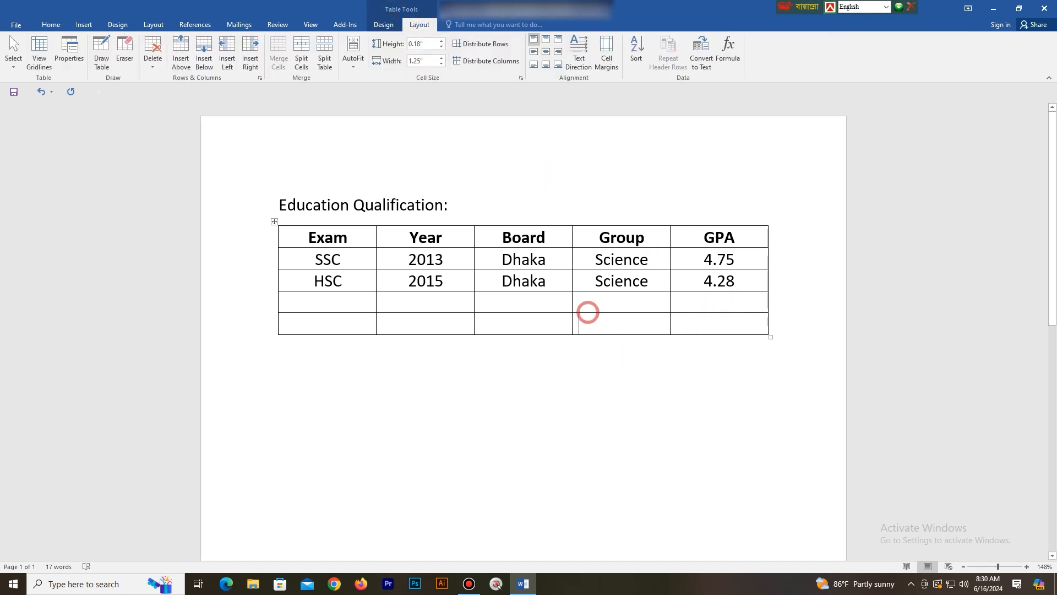
click(100, 53)
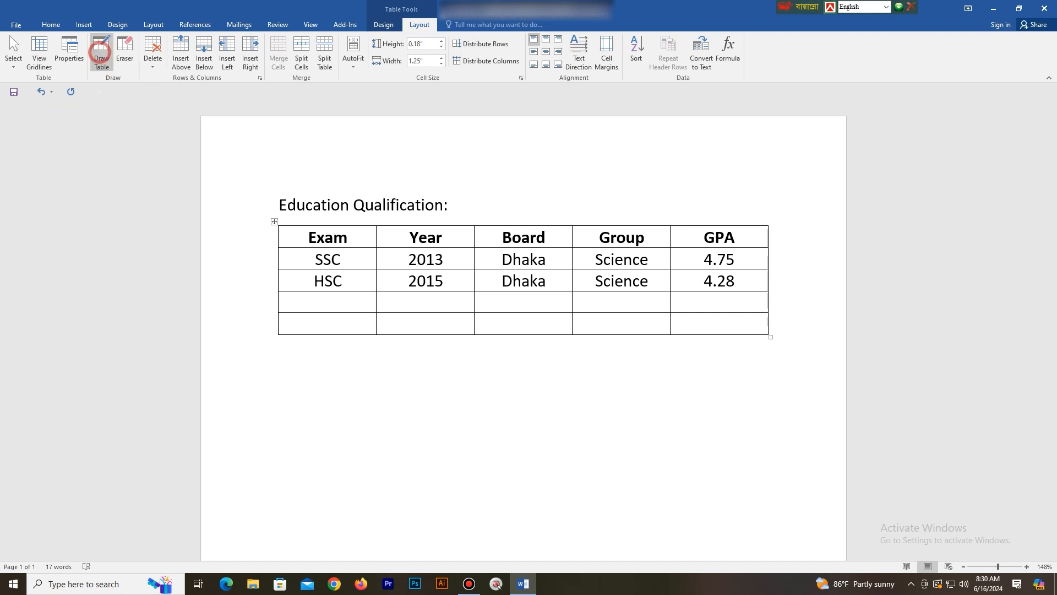
click(99, 53)
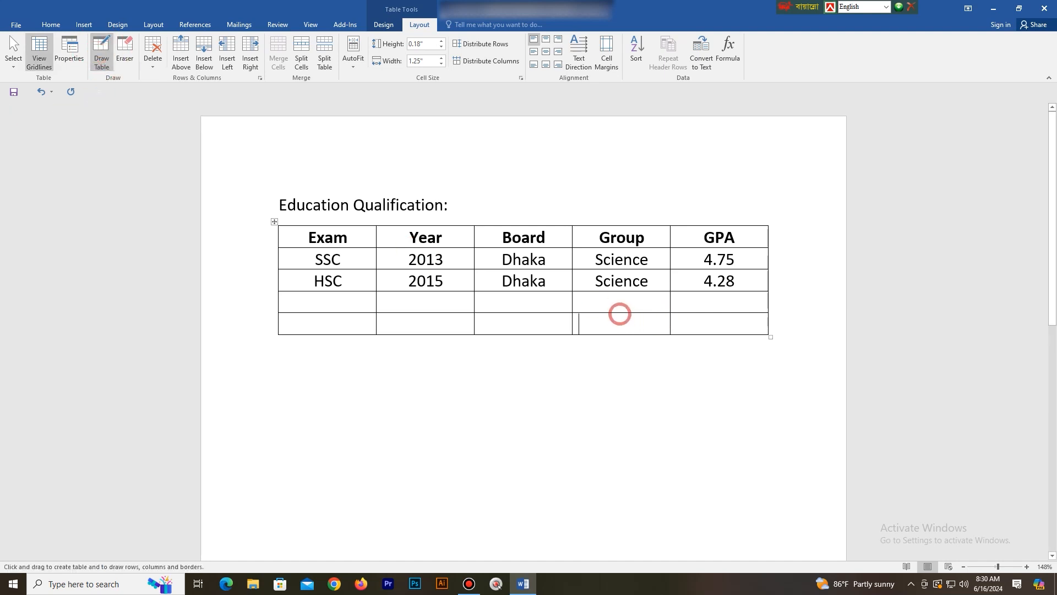
drag(619, 313, 620, 327)
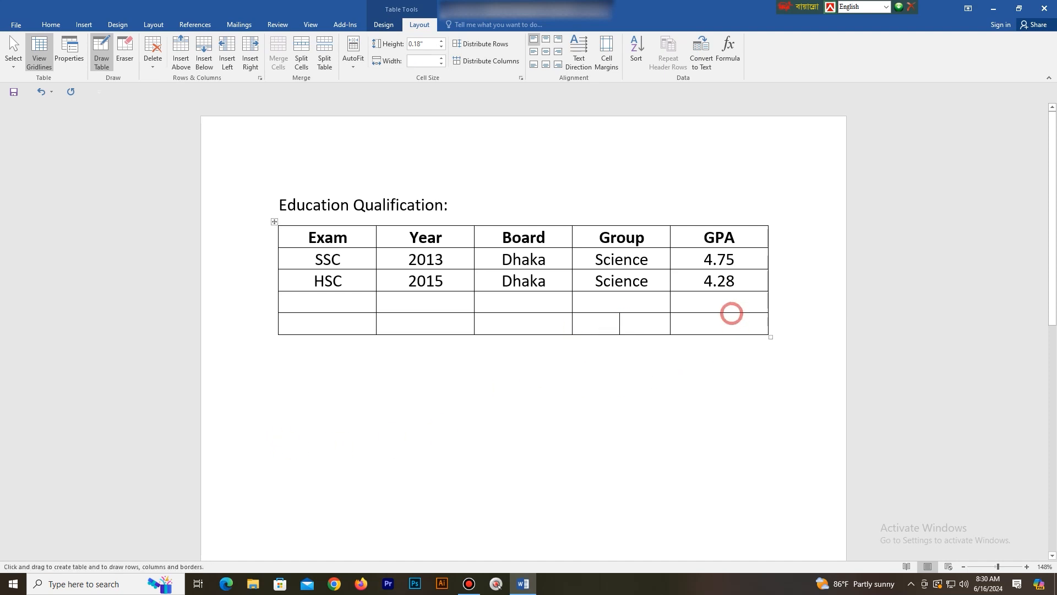
drag(719, 314, 719, 330)
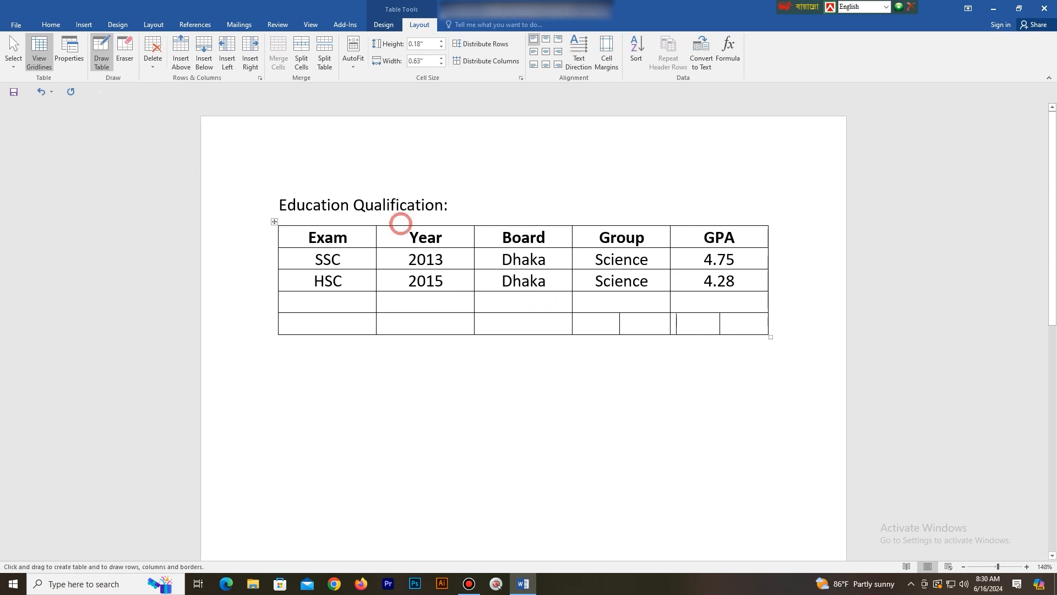
Step: Erase all the vertical dividers in the last row so it forms a single full-width cell
click(124, 52)
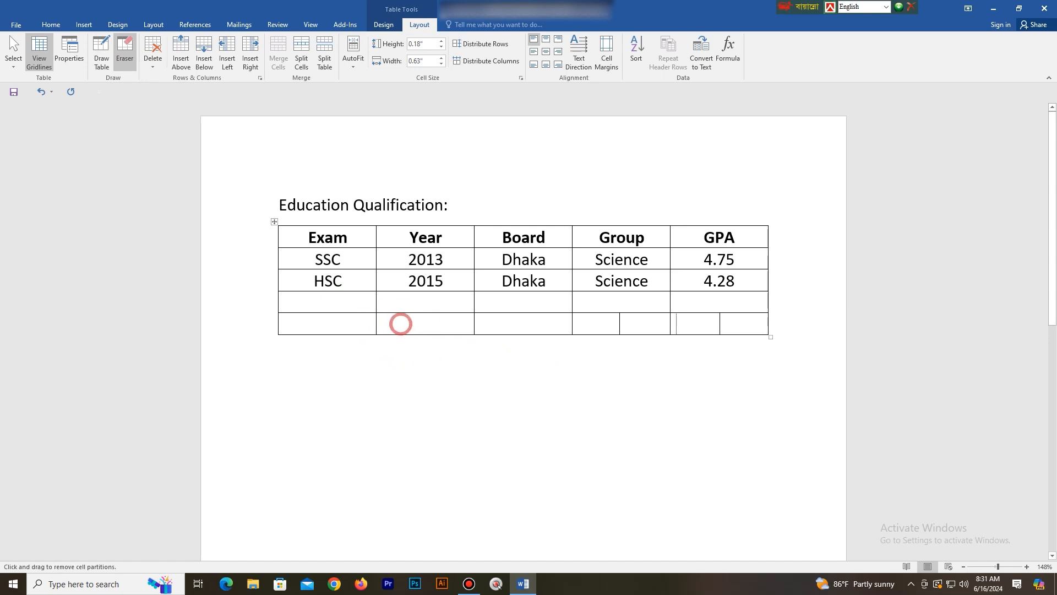
drag(401, 323, 298, 323)
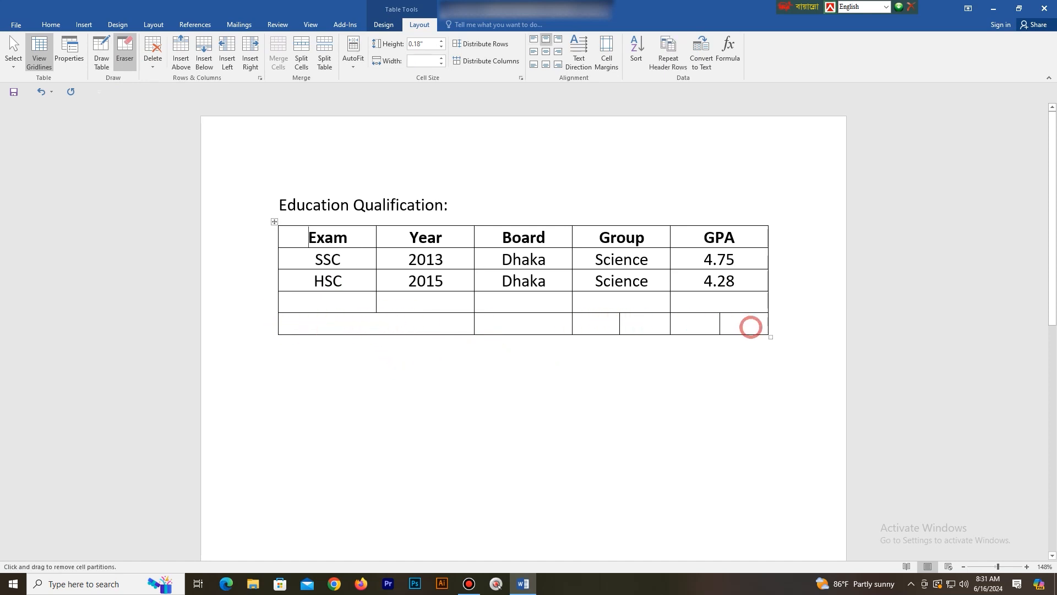
drag(750, 323, 603, 324)
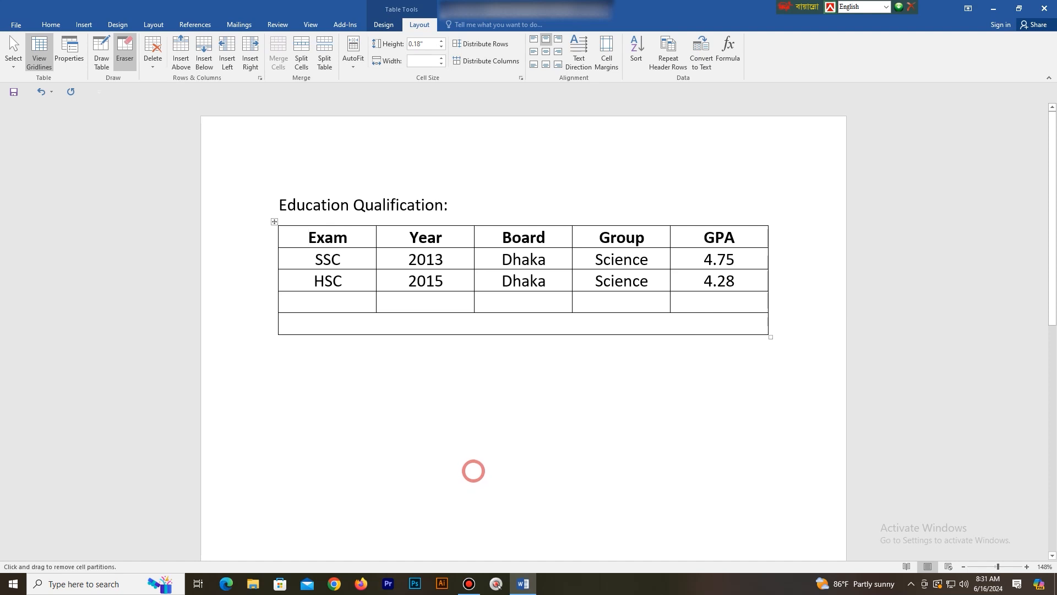
Step: Append another full-width row below the merged last row
key(Tab)
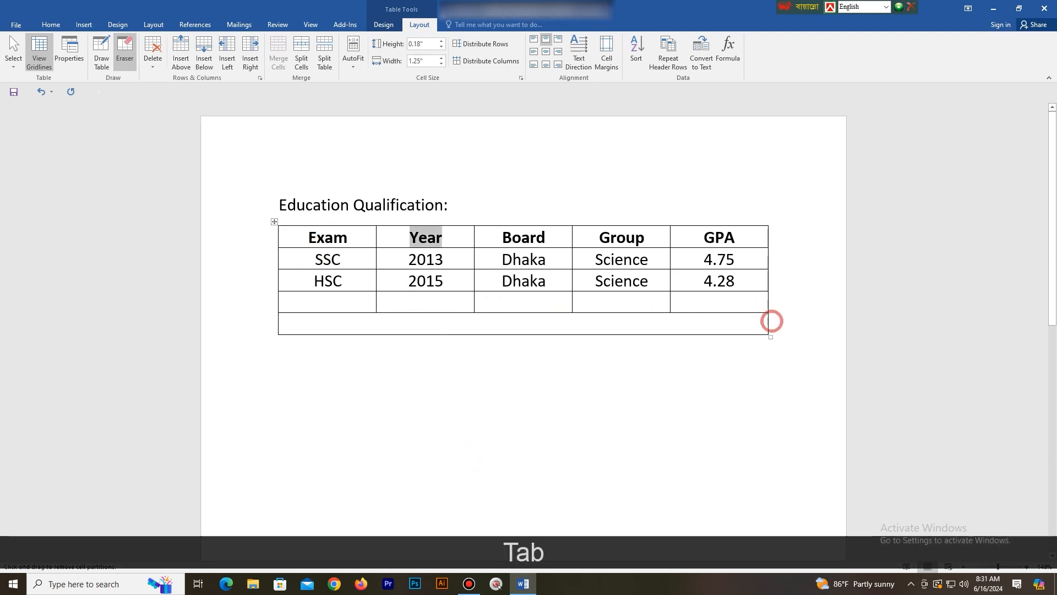
click(759, 324)
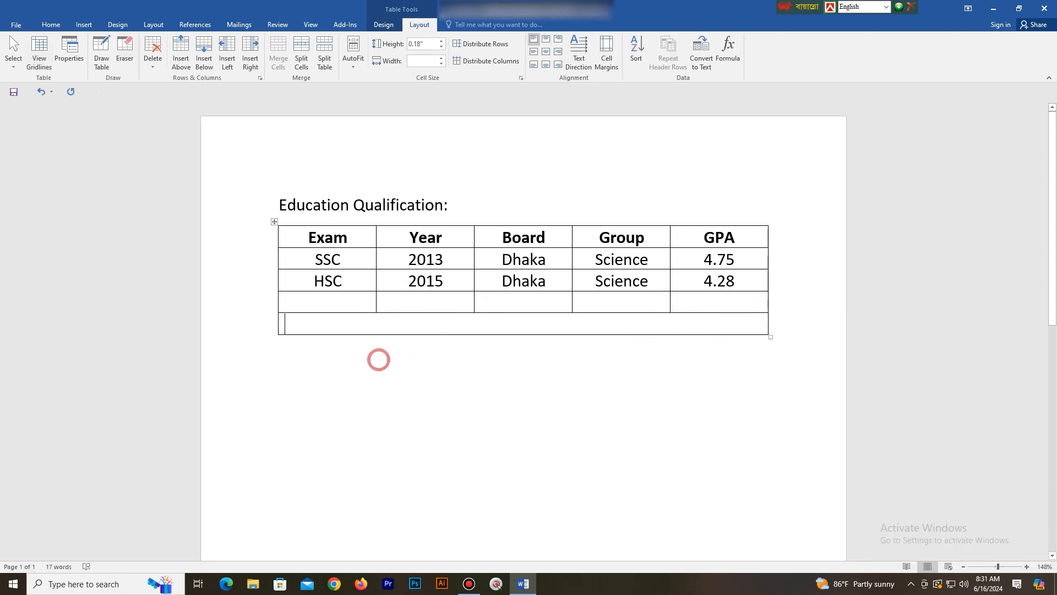
key(Tab)
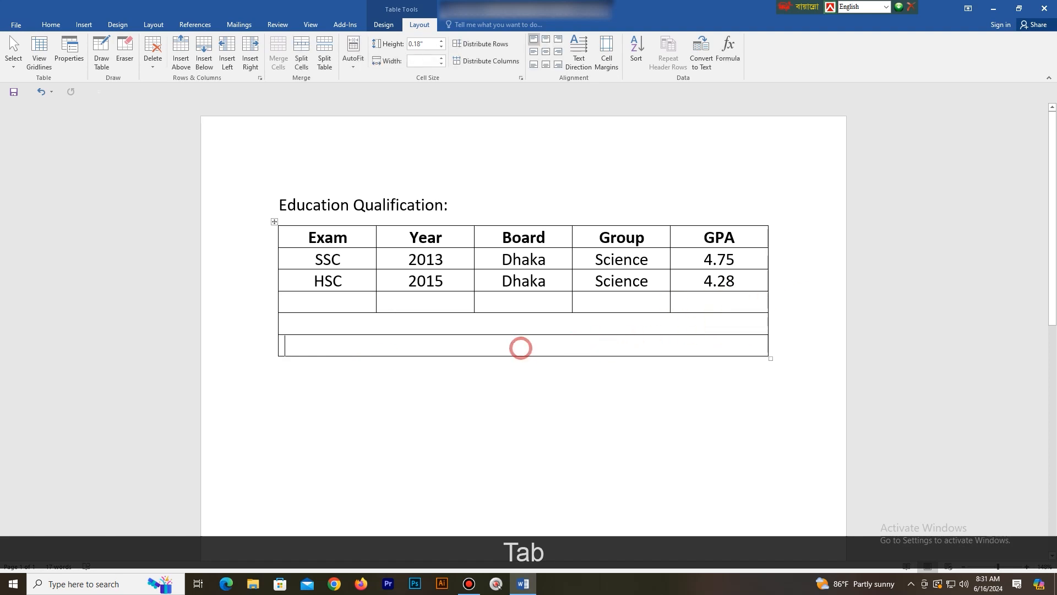
Step: Delete the two full-width rows and the first cell of the empty row above them, using the Shift cells left option
click(753, 346)
drag(753, 346, 291, 303)
key(BackSpace)
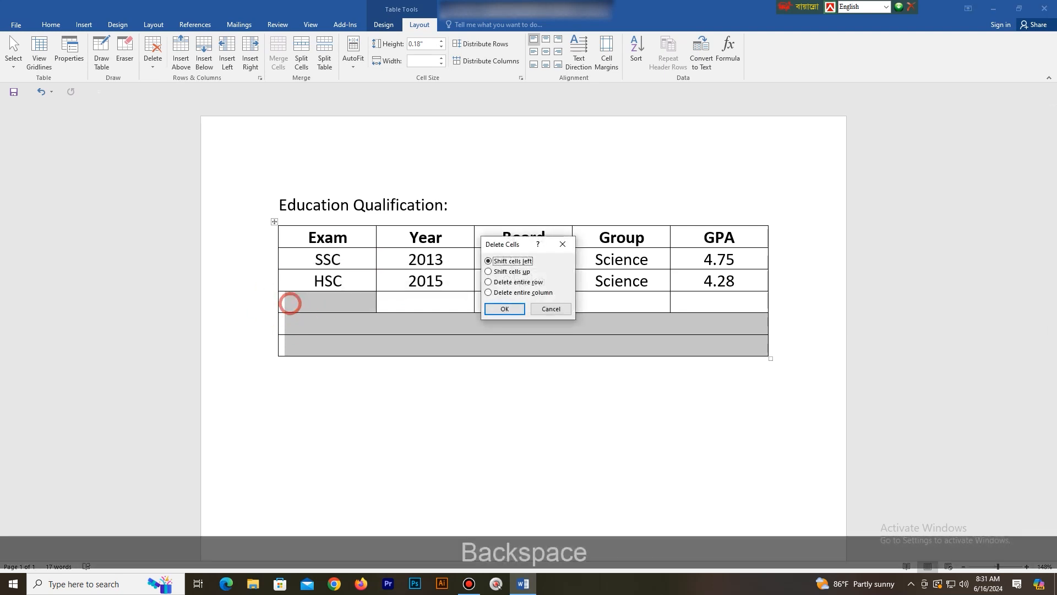
key(Return)
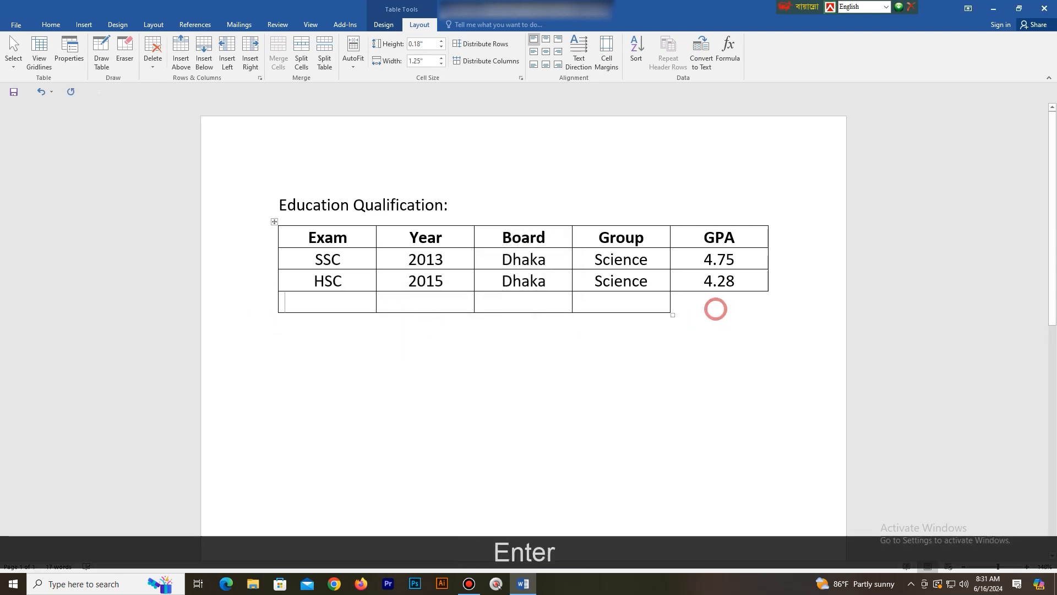
Step: Clear the contents of all table cells, and delete the table together with its Education Qualification heading
drag(713, 307, 99, 234)
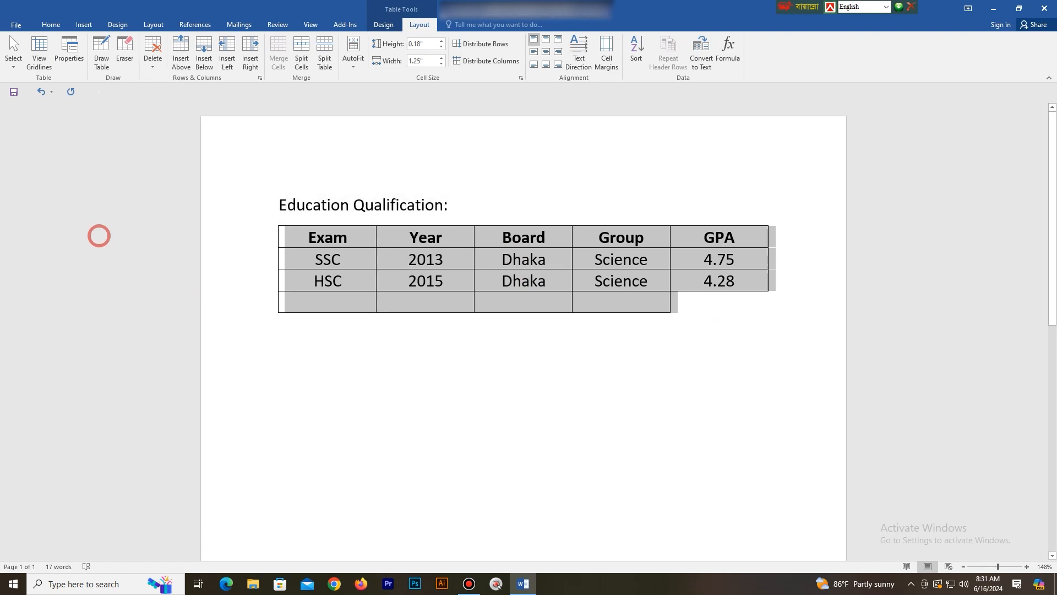
key(Delete)
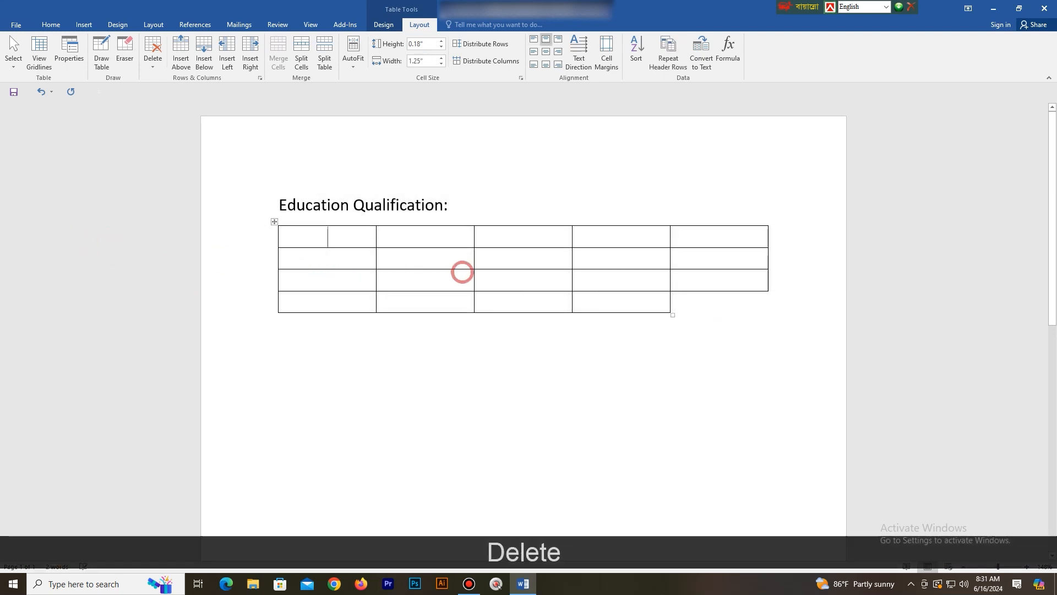
drag(754, 317, 227, 224)
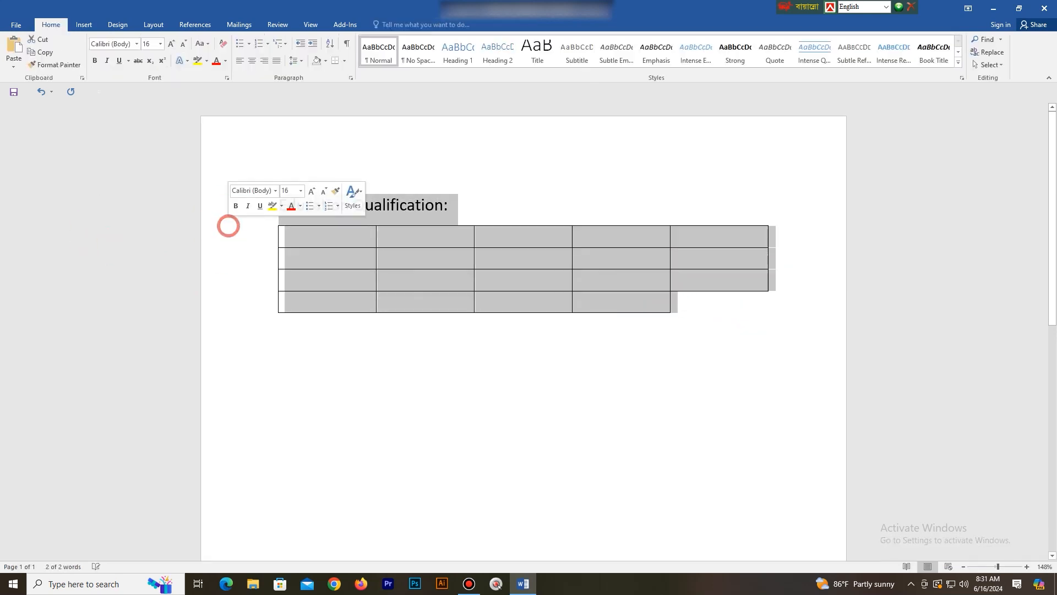
key(BackSpace)
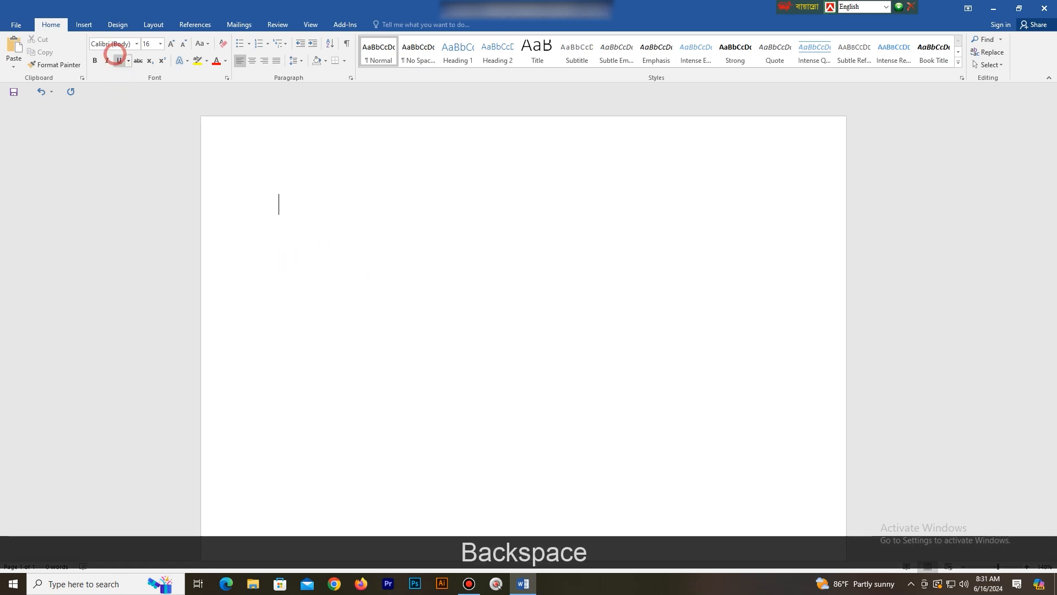
Step: Insert a table with seven columns and four rows in the empty document
click(84, 24)
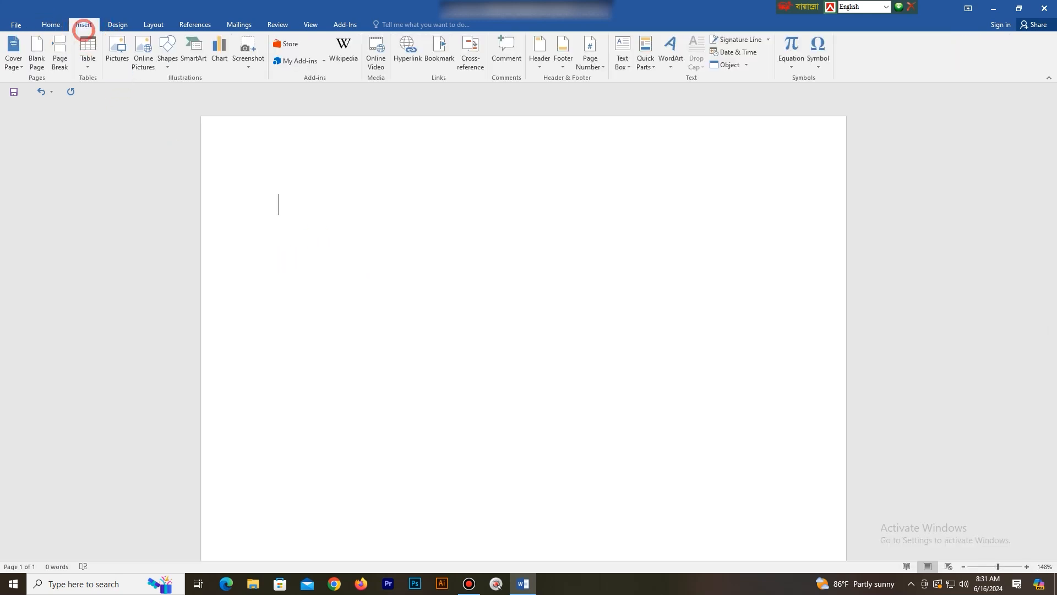
click(87, 50)
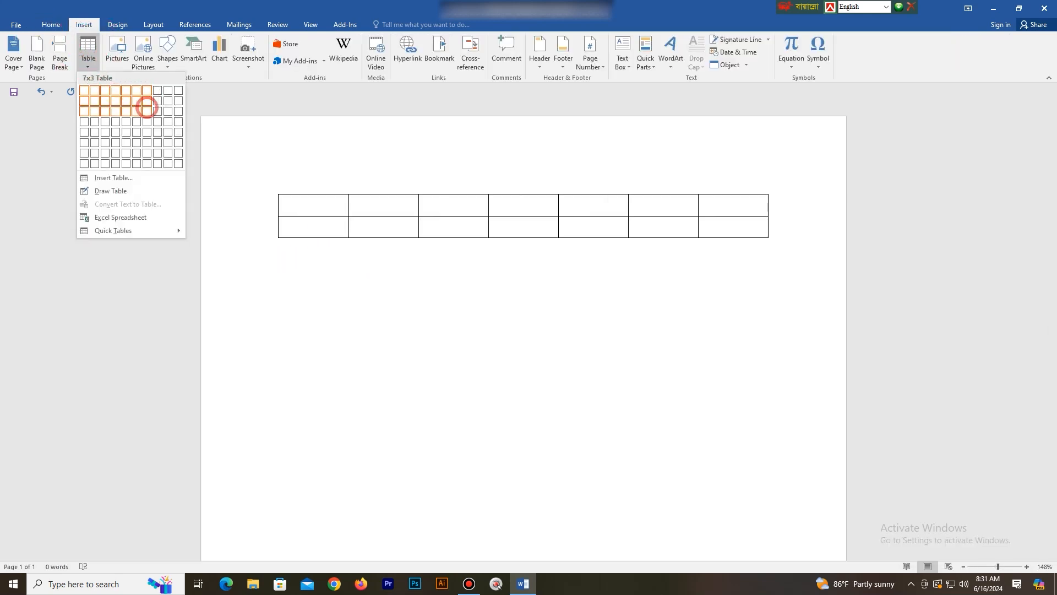
click(147, 121)
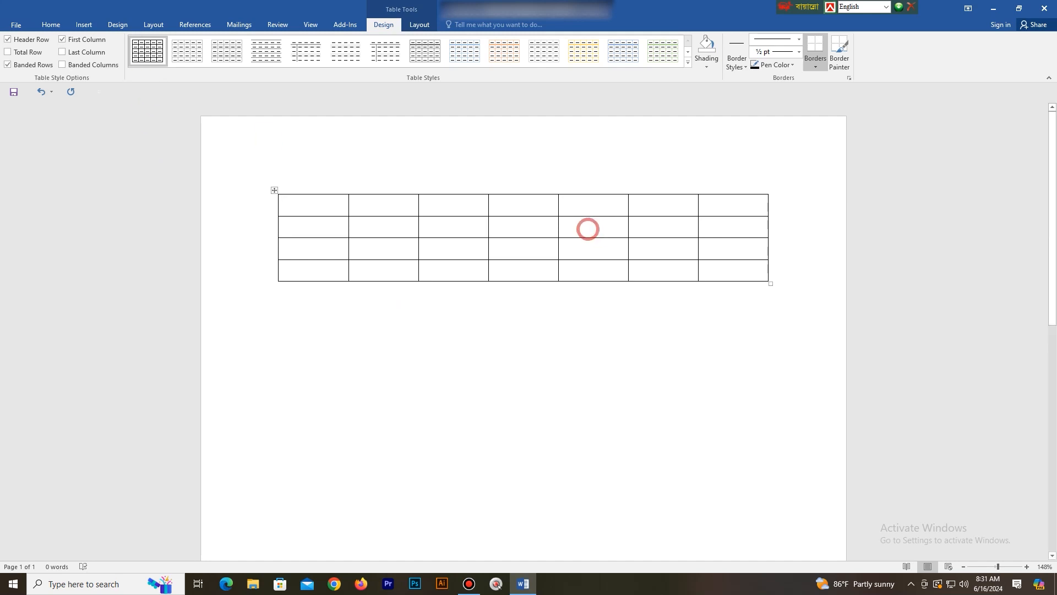
Step: Merge the first two cells of the table's top row, and merge all the cells of the third row into one
drag(392, 207, 340, 203)
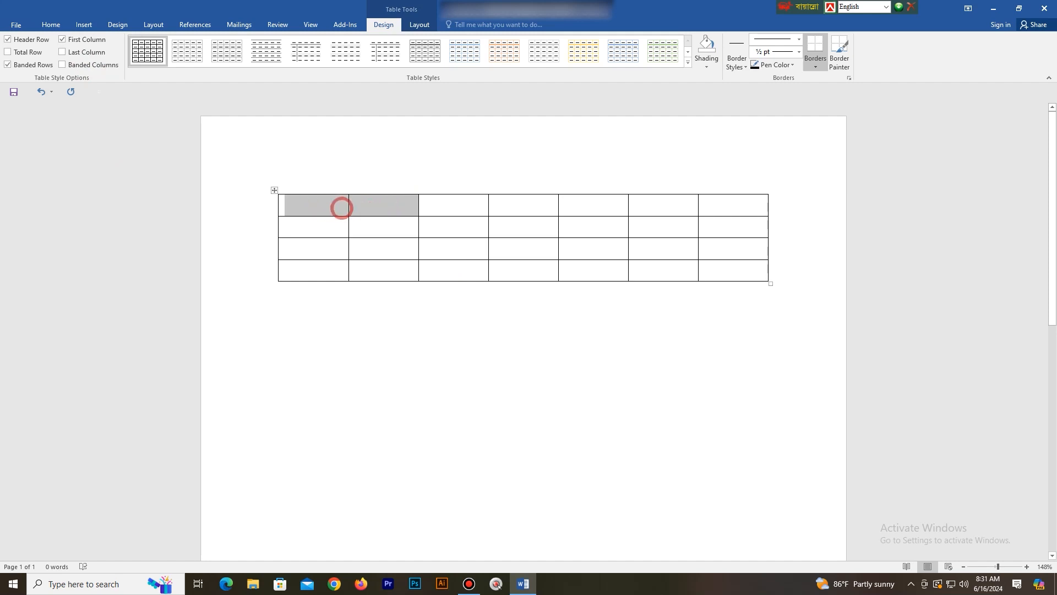
click(420, 24)
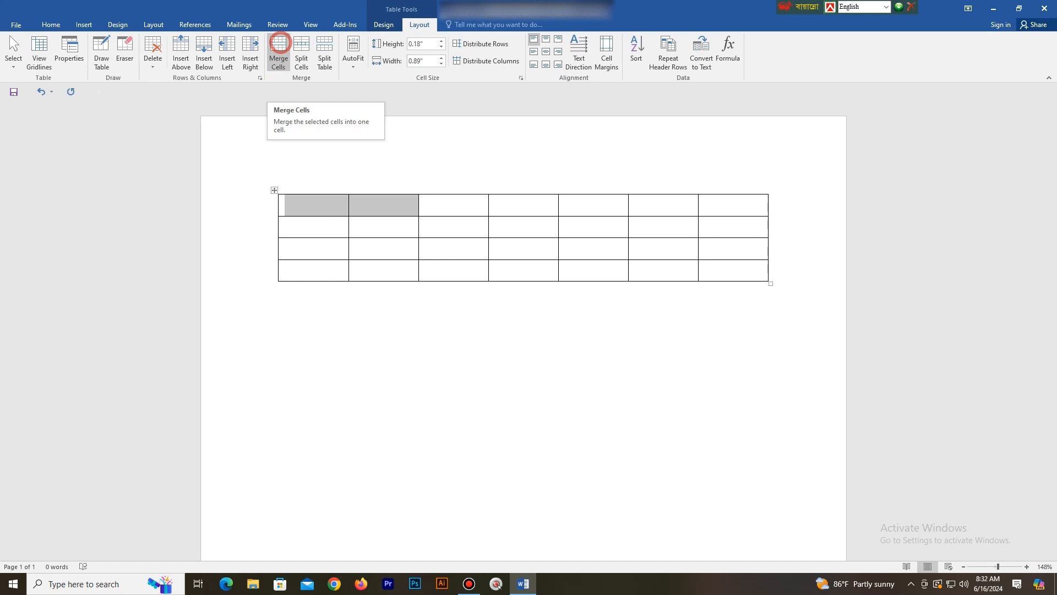
click(280, 43)
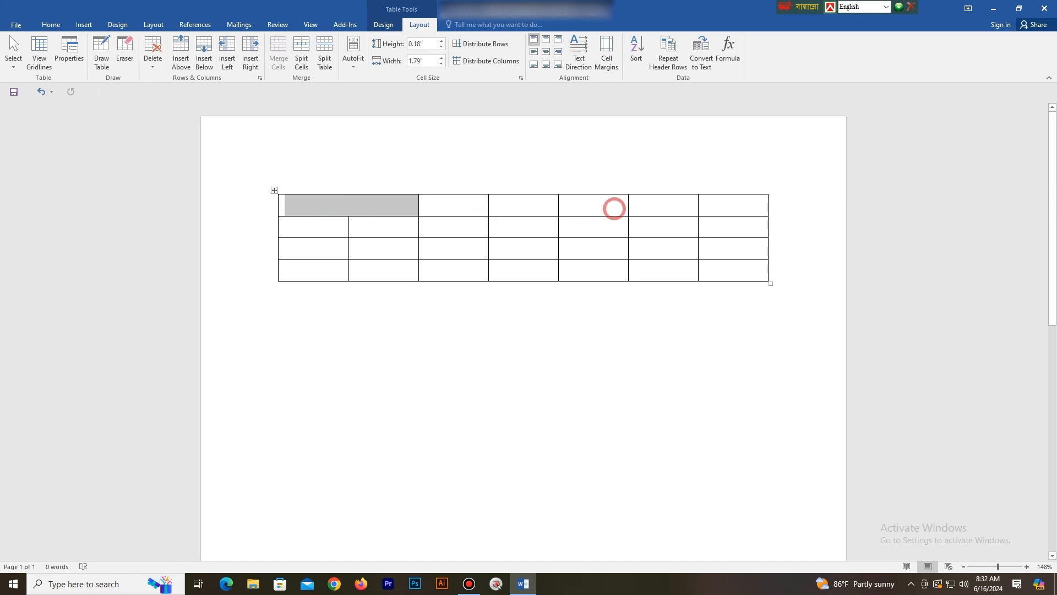
drag(713, 250, 326, 251)
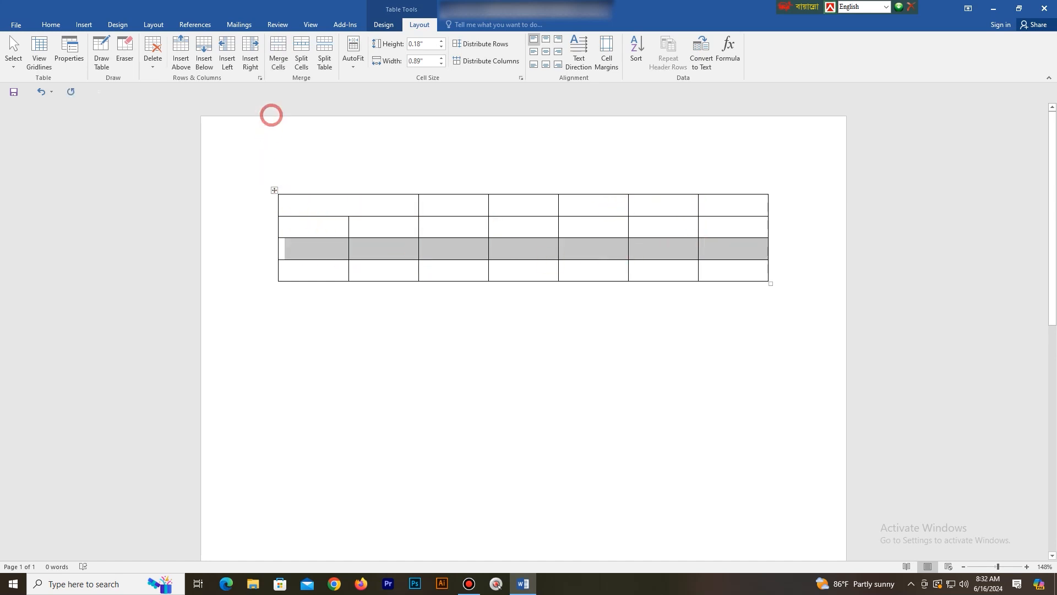
click(279, 49)
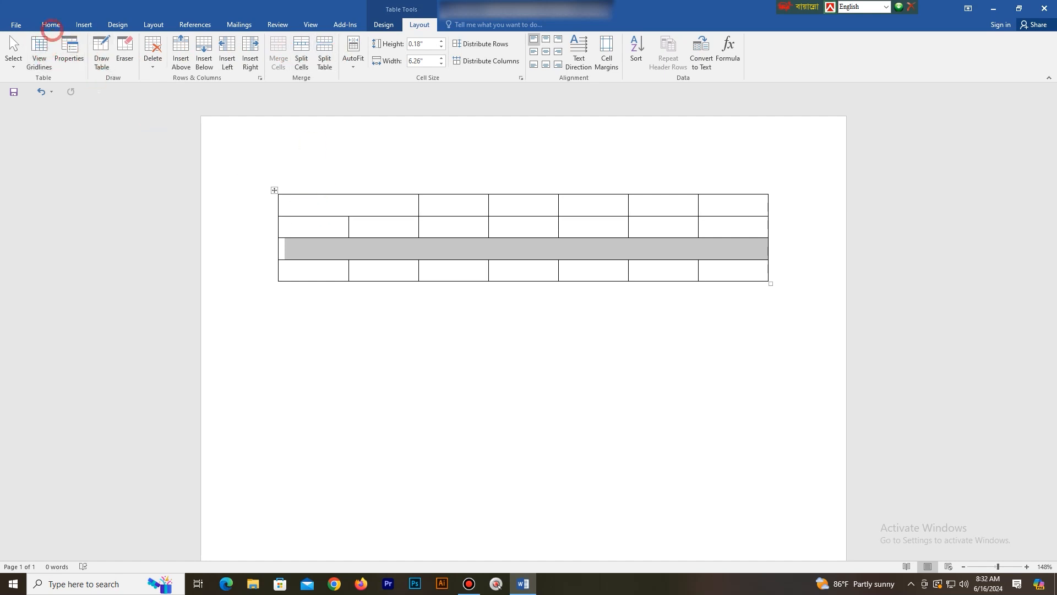
Step: Insert a nested table with two columns and one row inside the merged third-row cell
click(82, 25)
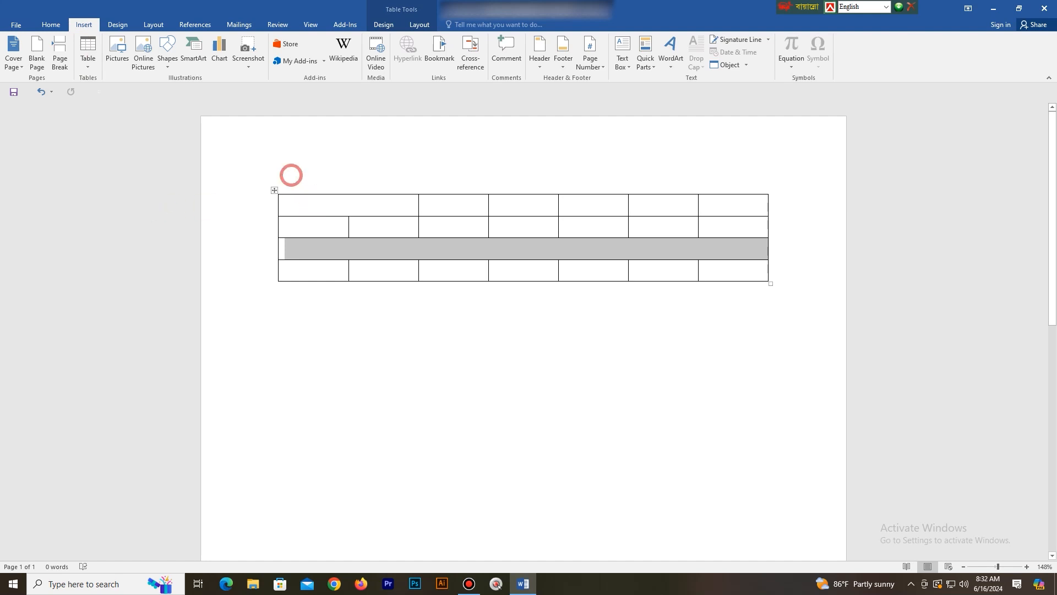
click(298, 250)
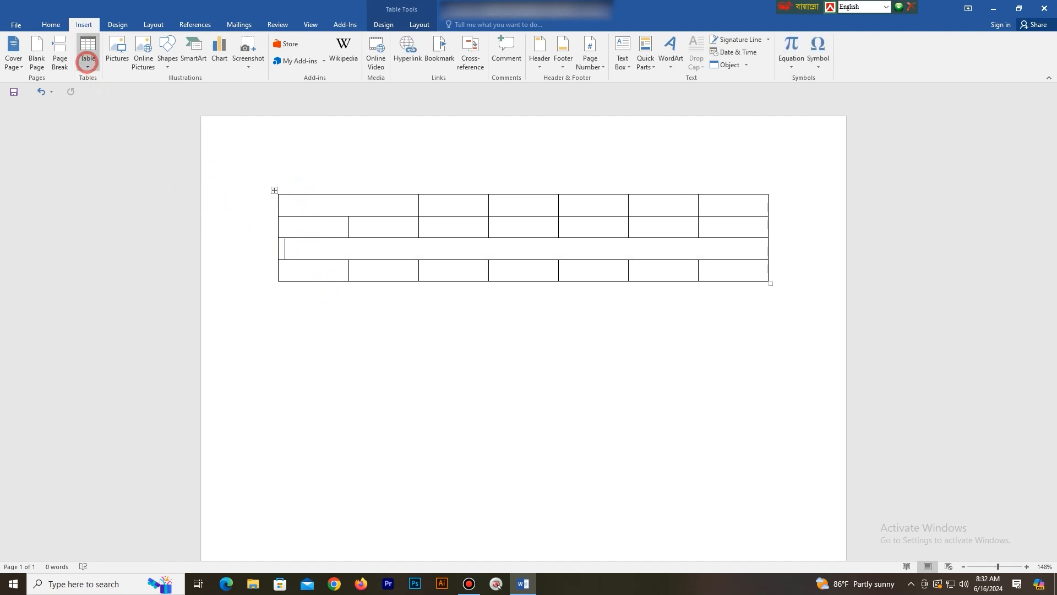
click(83, 59)
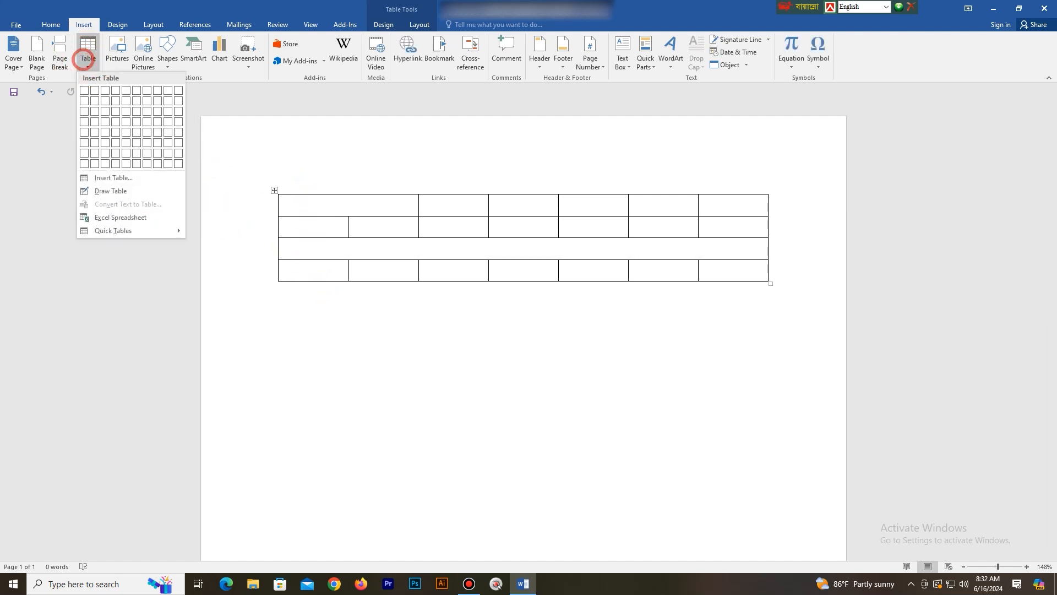
click(92, 90)
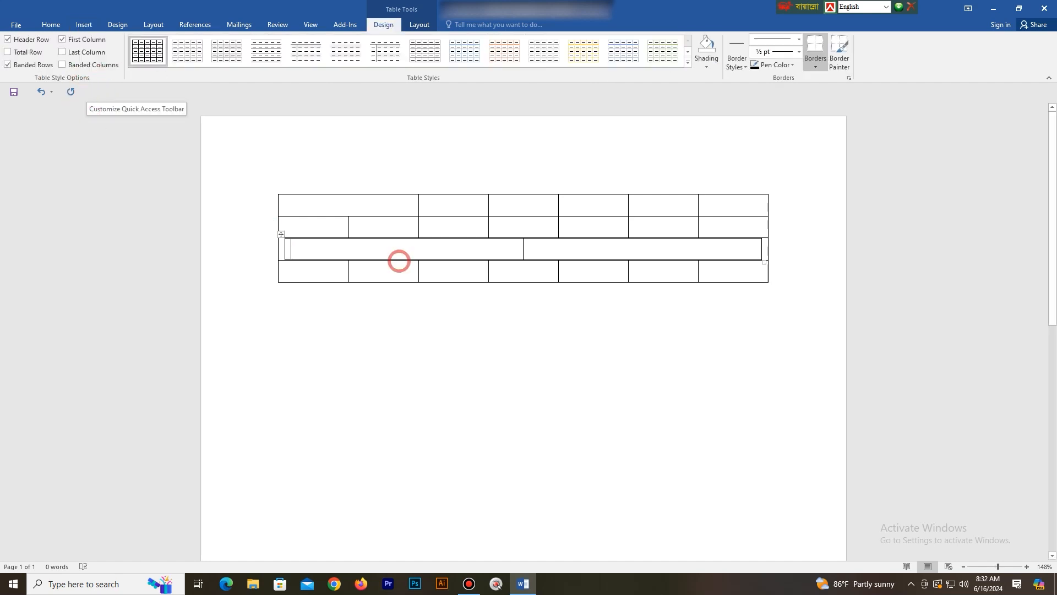